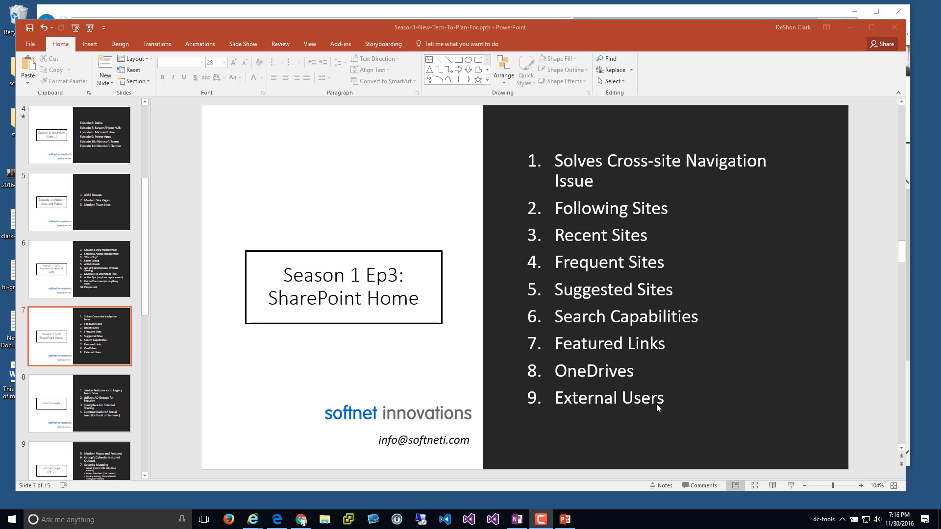
Minimize the presentation to switch to Internet Explorer and close every browser tab except the Season 1: Migrating to o365 page
click(848, 27)
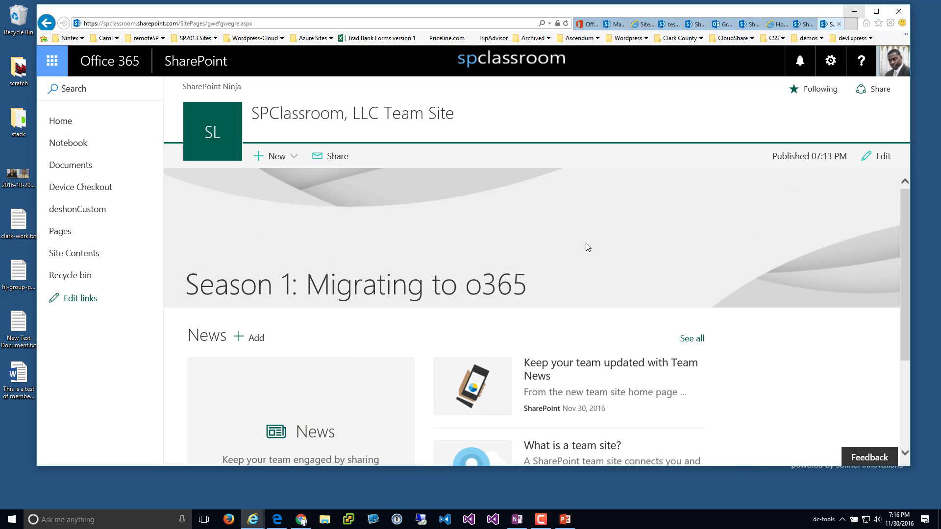
right_click(831, 28)
mouse_move(835, 142)
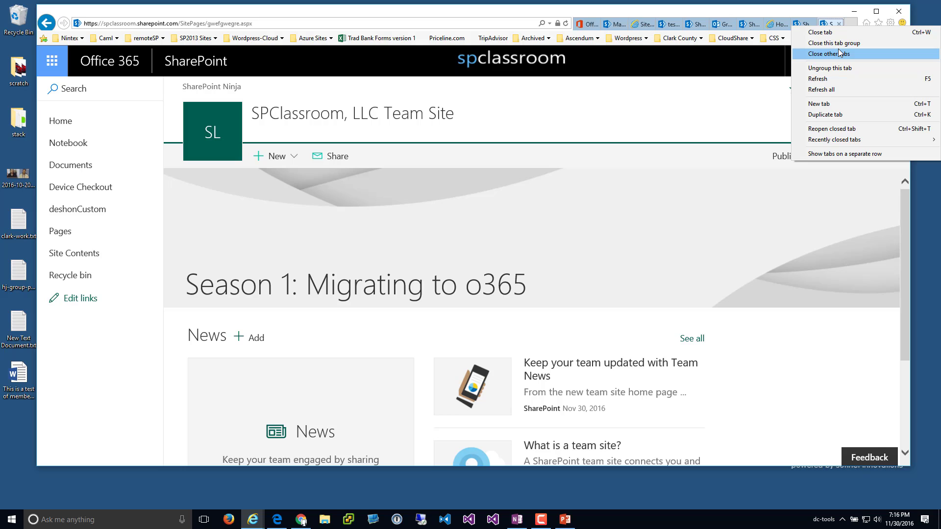
click(837, 54)
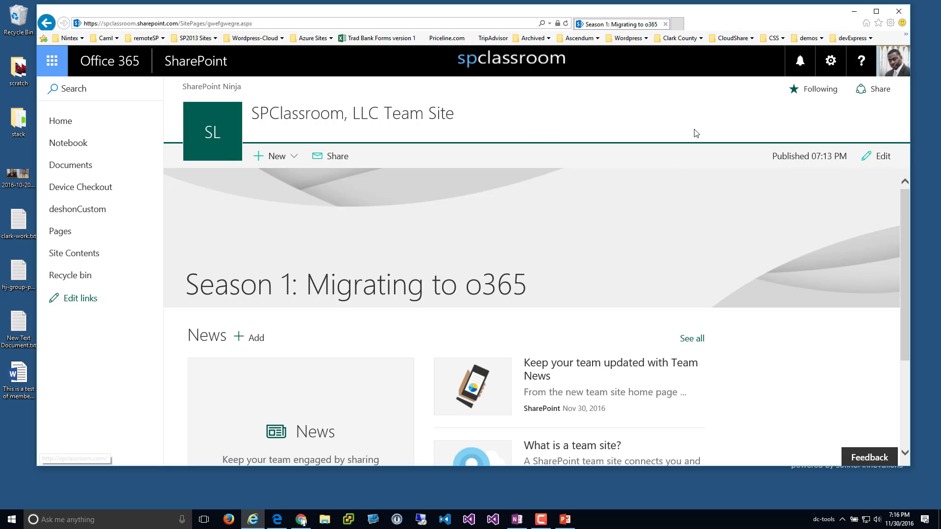
Look over the Season 1: Migrating to o365 page and go to the SharePoint home page
scroll(583, 274, down, 3)
scroll(593, 263, up, 3)
scroll(692, 285, down, 3)
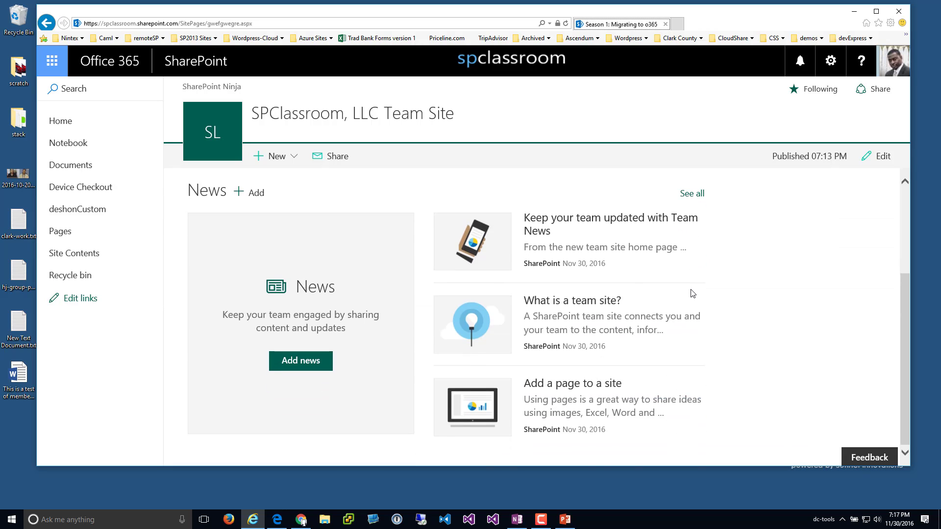
scroll(691, 289, up, 3)
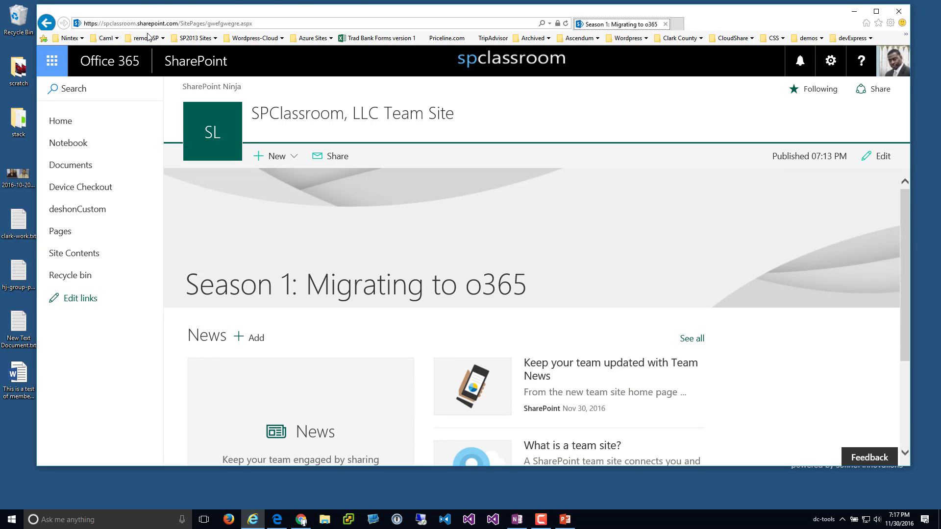
click(195, 68)
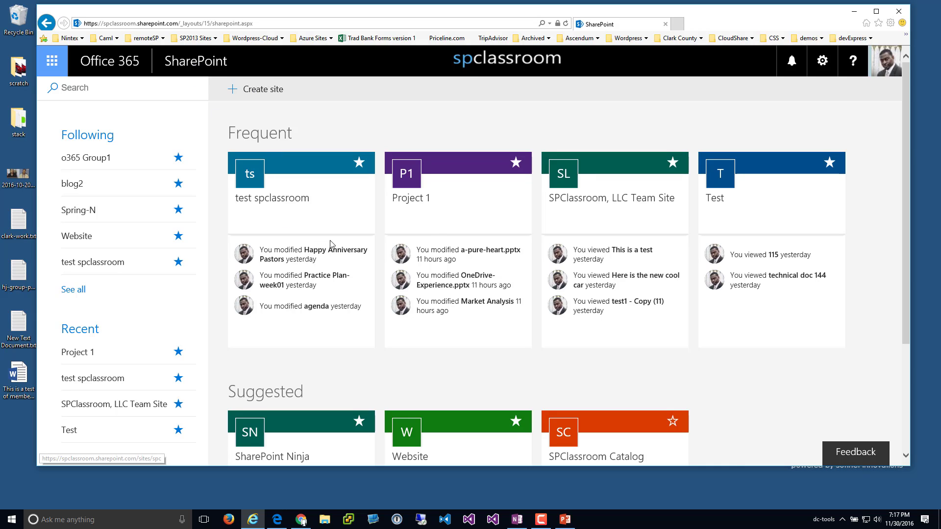
click(202, 67)
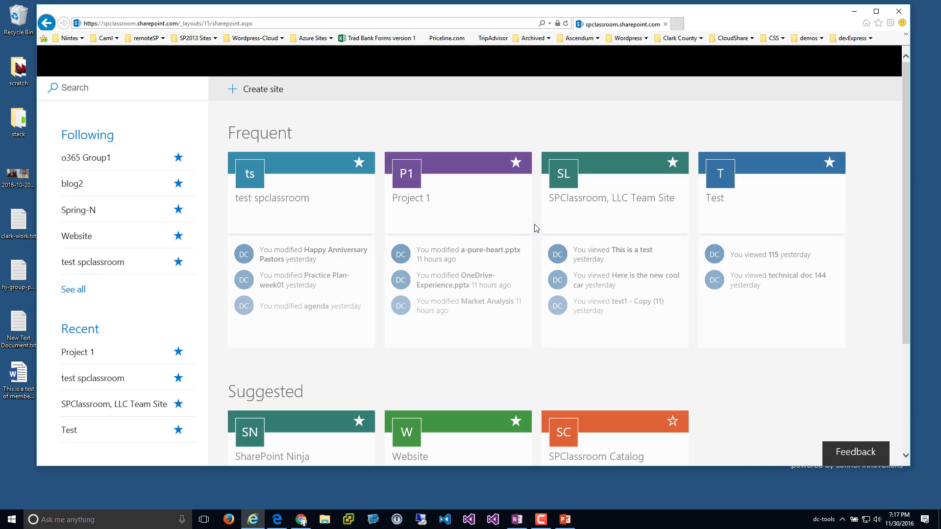
Go to the Office 365 home page and reopen SharePoint from the app launcher
click(110, 61)
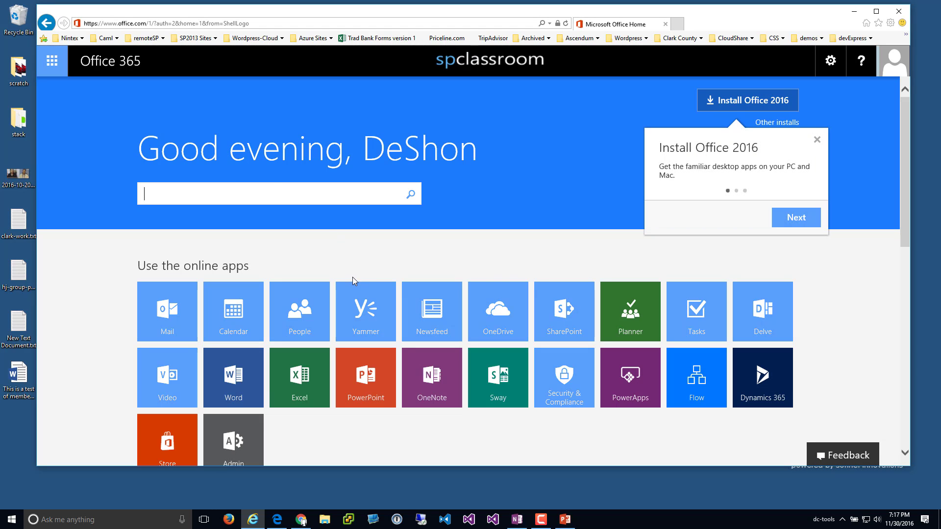
click(52, 67)
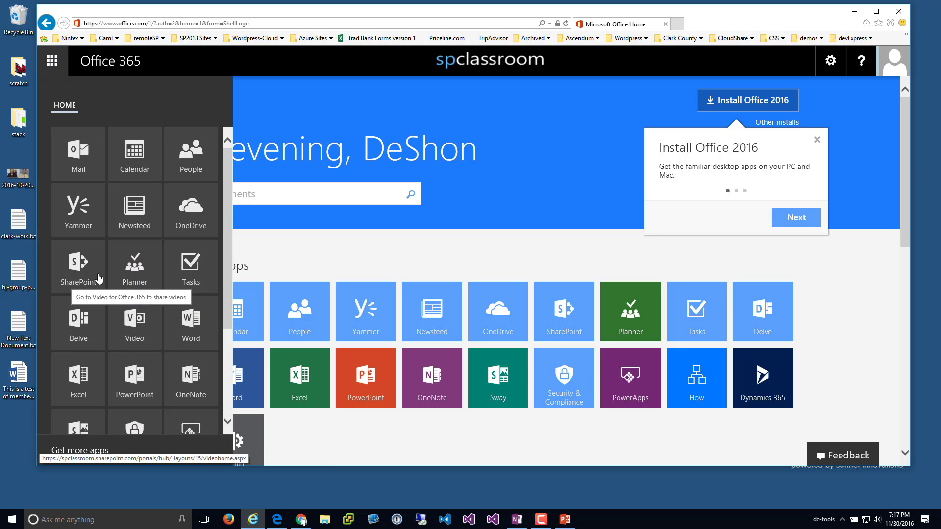
click(89, 281)
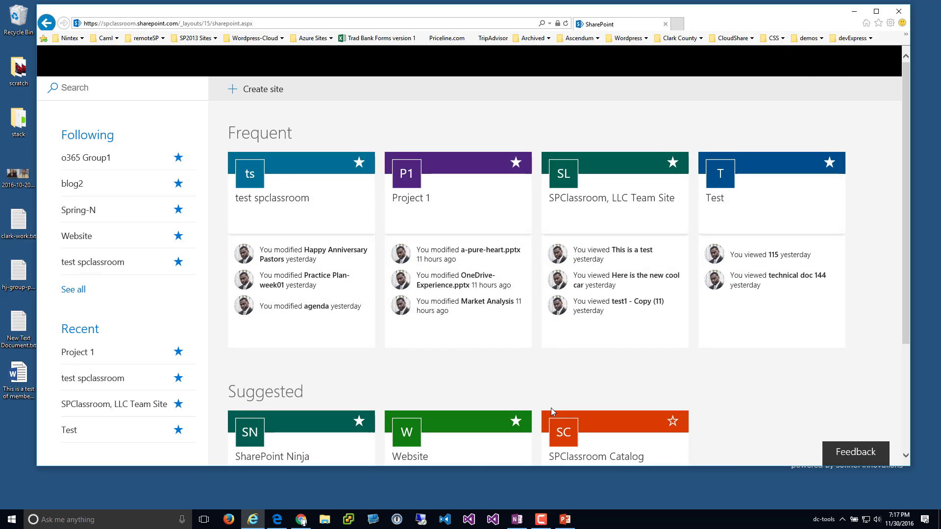
Examine the Frequent and Suggested site cards and their recent activity on the SharePoint home page
scroll(322, 333, down, 3)
scroll(322, 333, up, 3)
drag(227, 132, 293, 133)
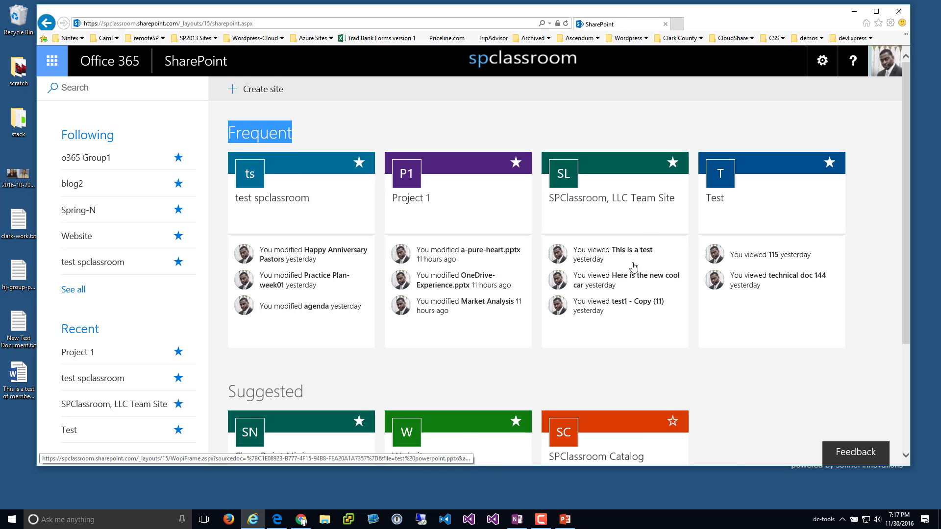
scroll(366, 309, down, 3)
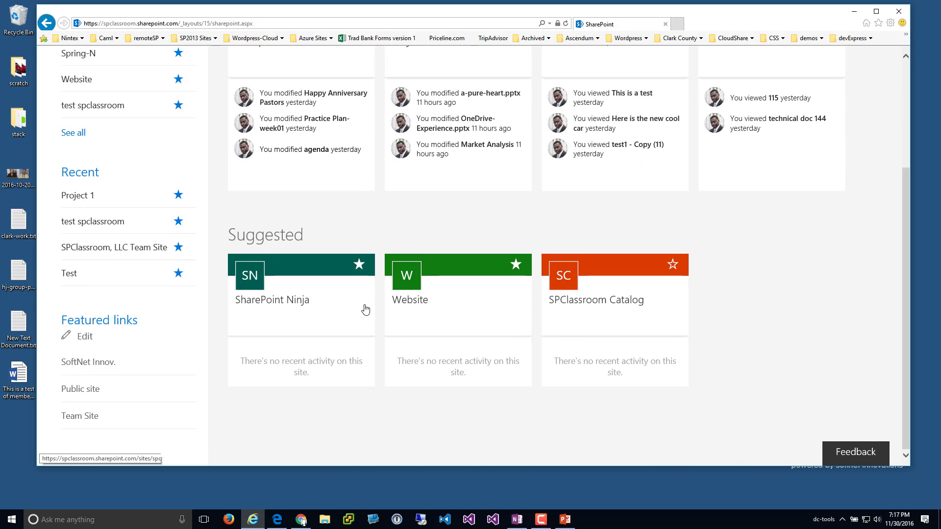
scroll(366, 308, up, 3)
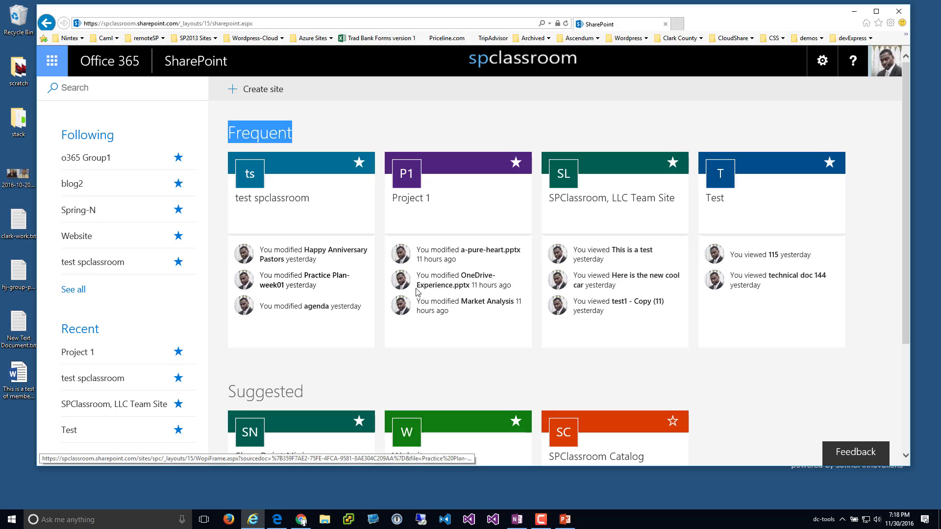
scroll(323, 365, down, 3)
scroll(325, 361, up, 3)
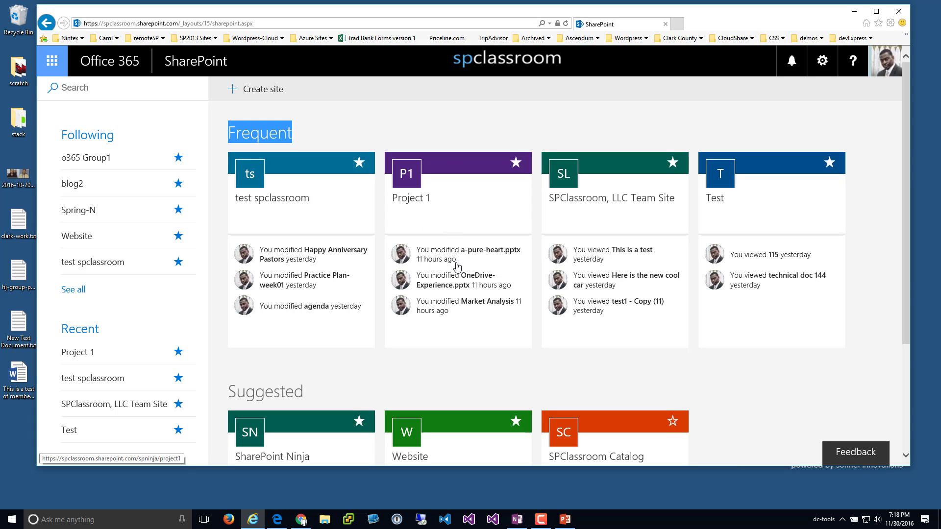
click(474, 343)
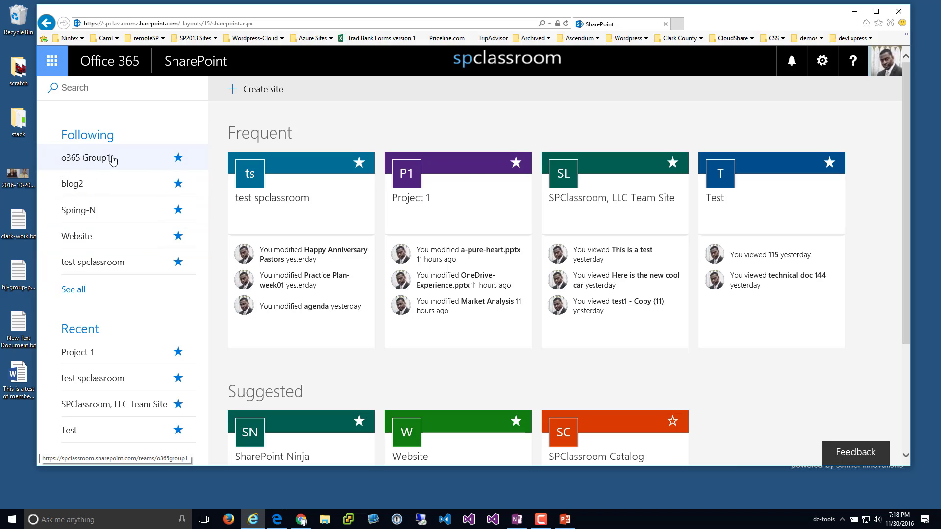
Open the Project 1 site from the frequent sites and try to follow it
click(422, 205)
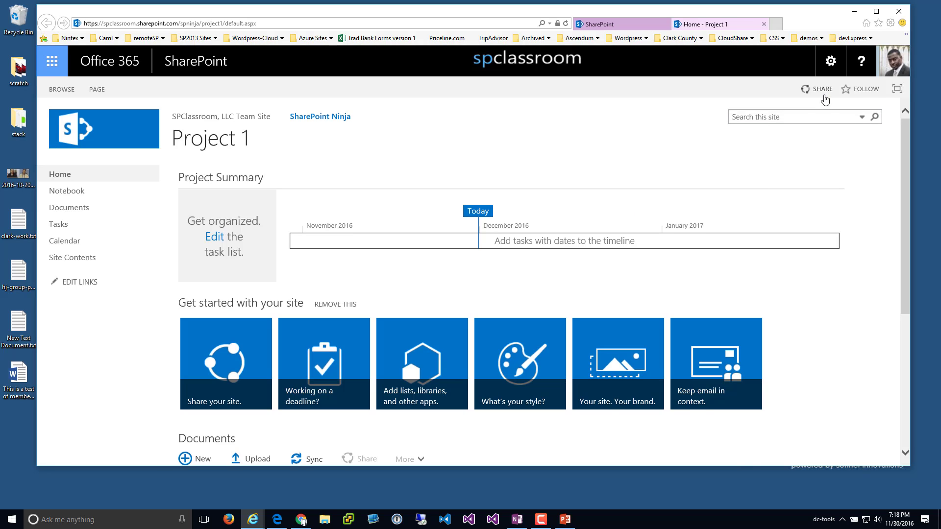
click(857, 95)
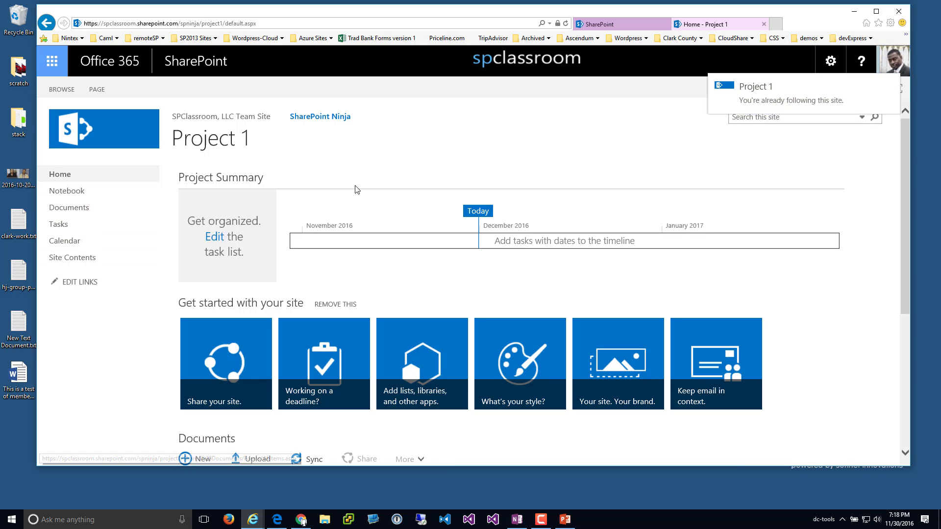
Return to the SharePoint home page, show all followed sites, and look through the complete list
click(185, 73)
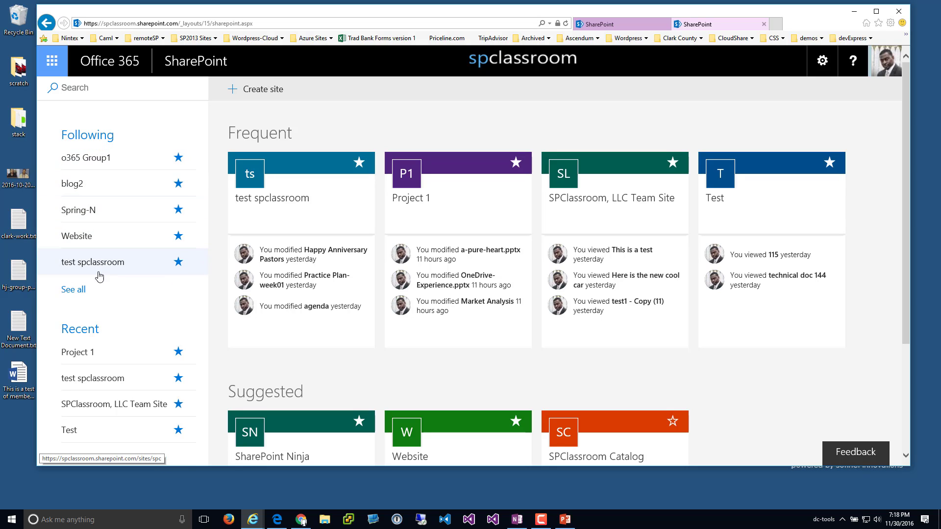
click(78, 288)
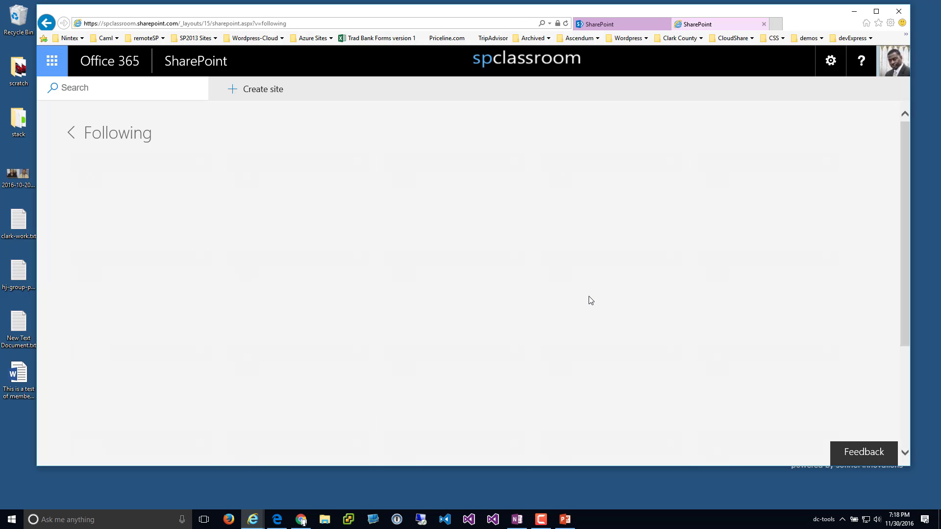
scroll(615, 308, down, 3)
scroll(615, 316, up, 3)
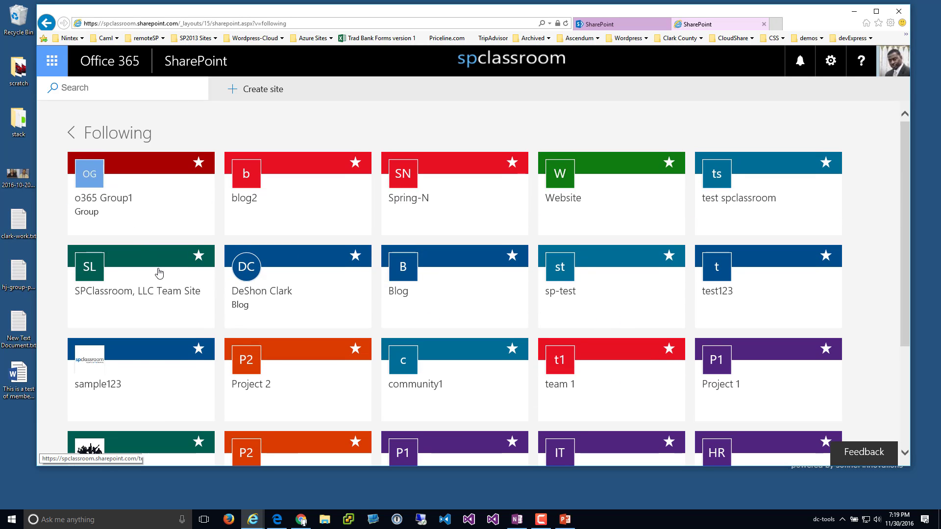
scroll(176, 274, down, 3)
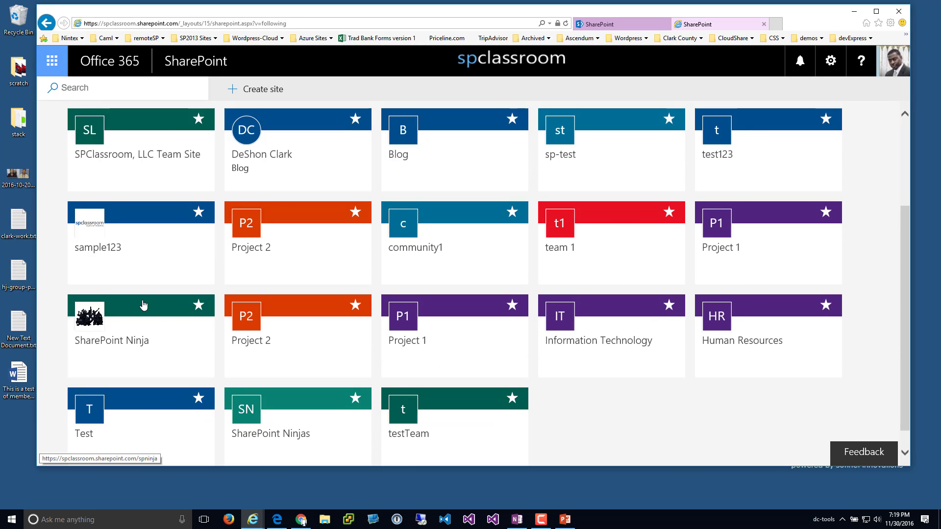
scroll(151, 337, up, 2)
drag(147, 395, 168, 181)
scroll(191, 314, down, 2)
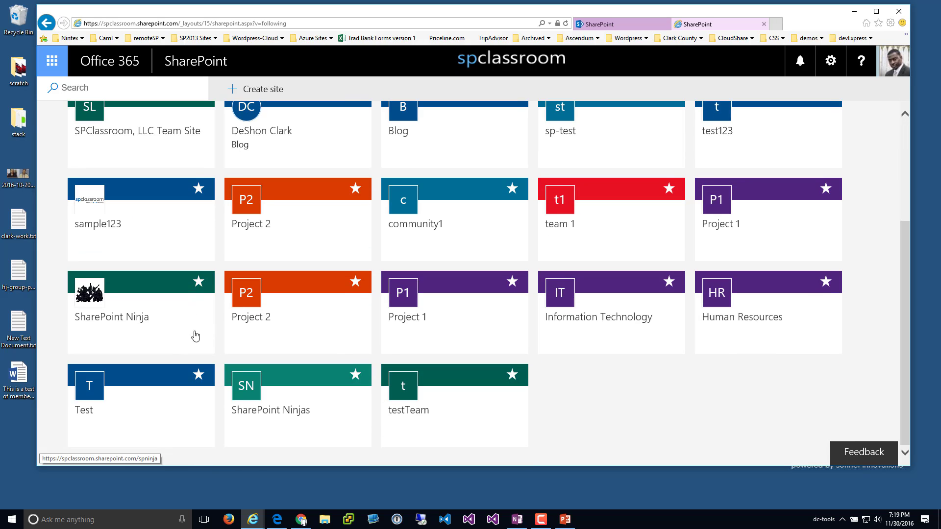
scroll(367, 223, up, 3)
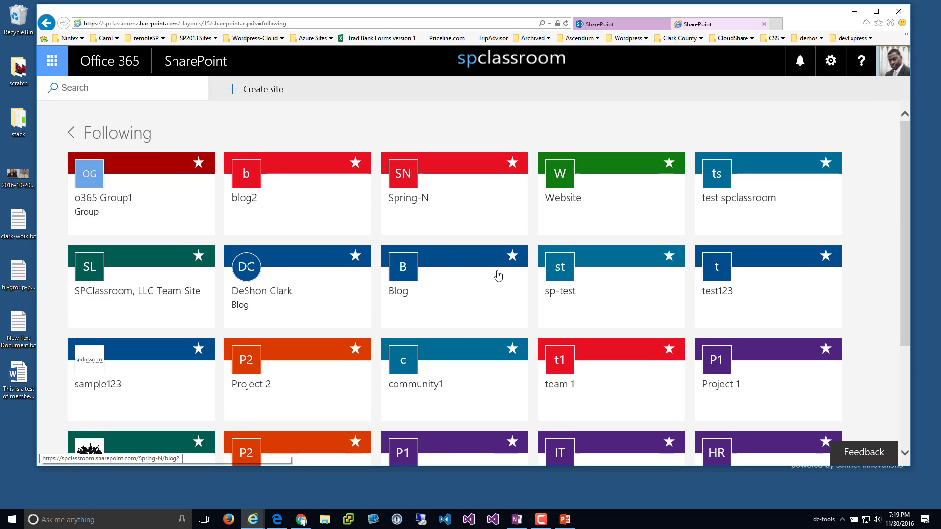
scroll(504, 237, down, 3)
scroll(503, 239, up, 3)
scroll(502, 237, down, 3)
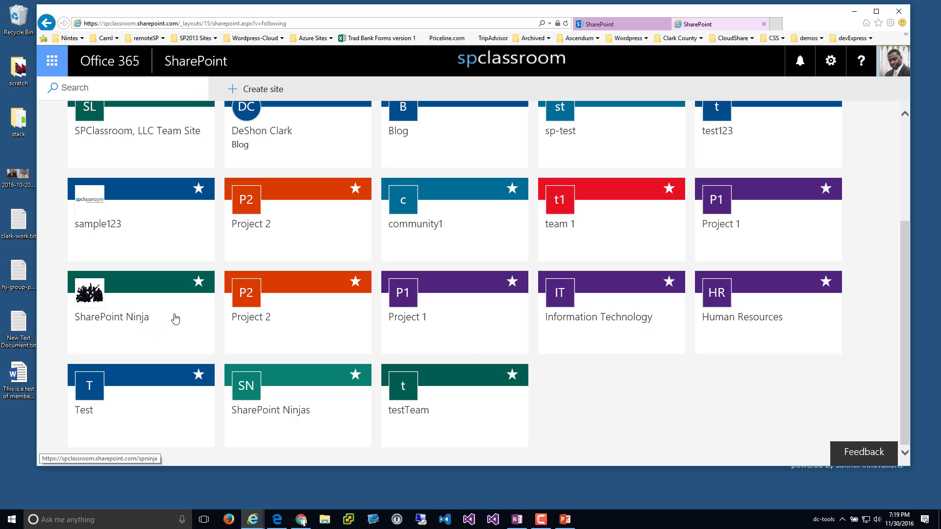
scroll(176, 316, up, 3)
scroll(180, 314, down, 1)
scroll(181, 313, up, 1)
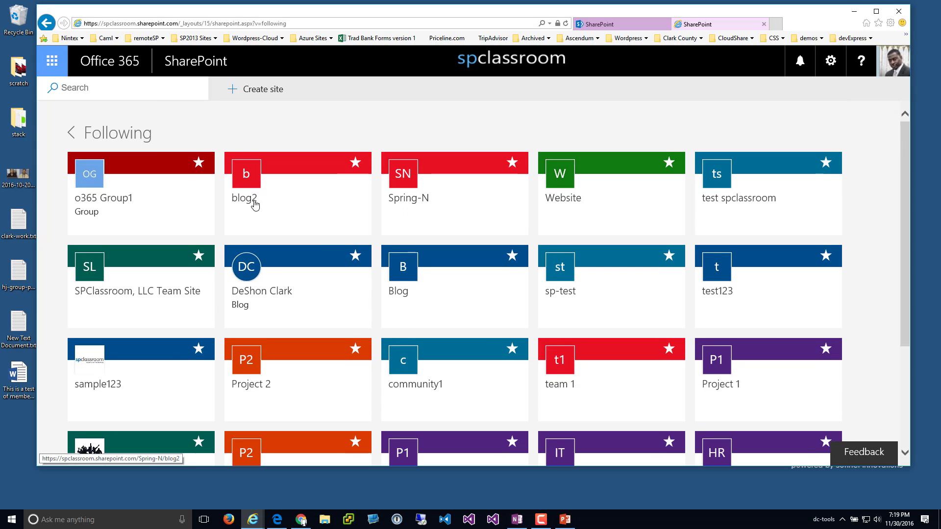
scroll(265, 384, down, 3)
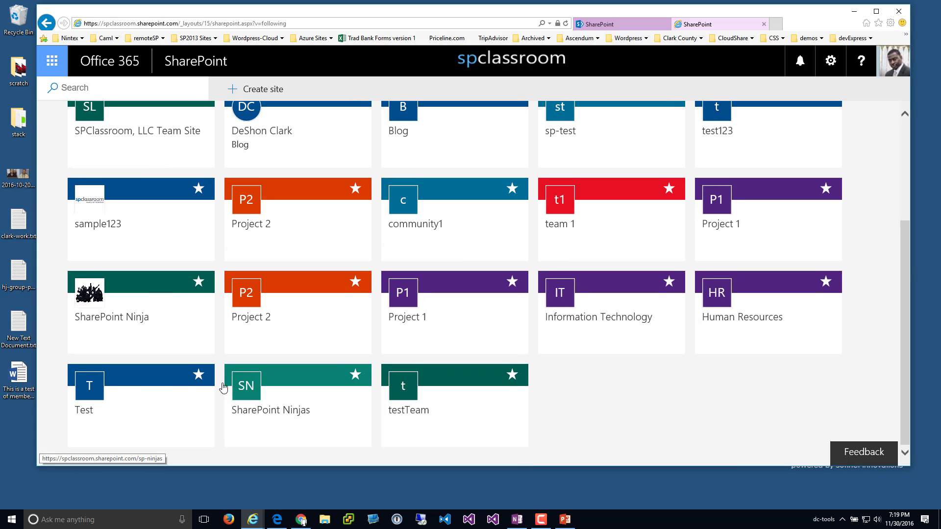
scroll(153, 184, up, 3)
Go back to the SharePoint home page and review its Recent, Frequent and Suggested sections
click(186, 57)
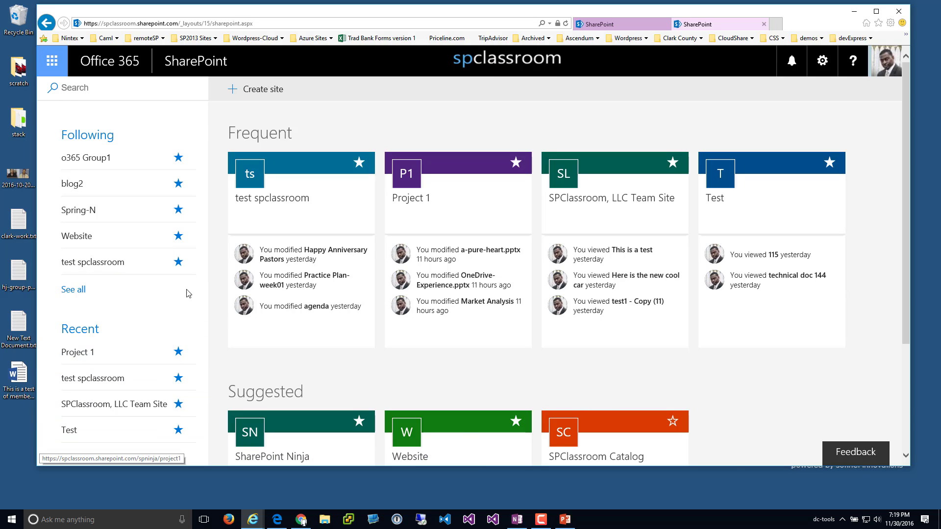
drag(109, 335, 62, 334)
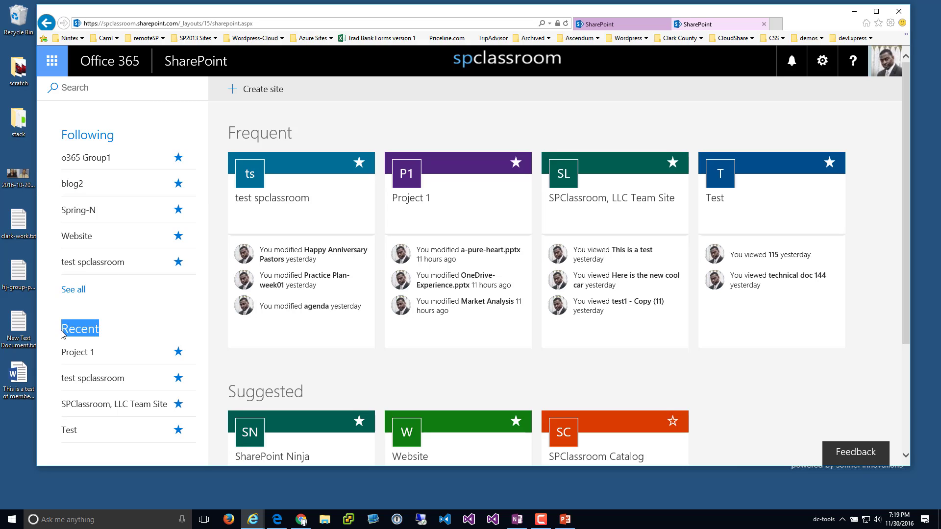
drag(311, 139, 223, 141)
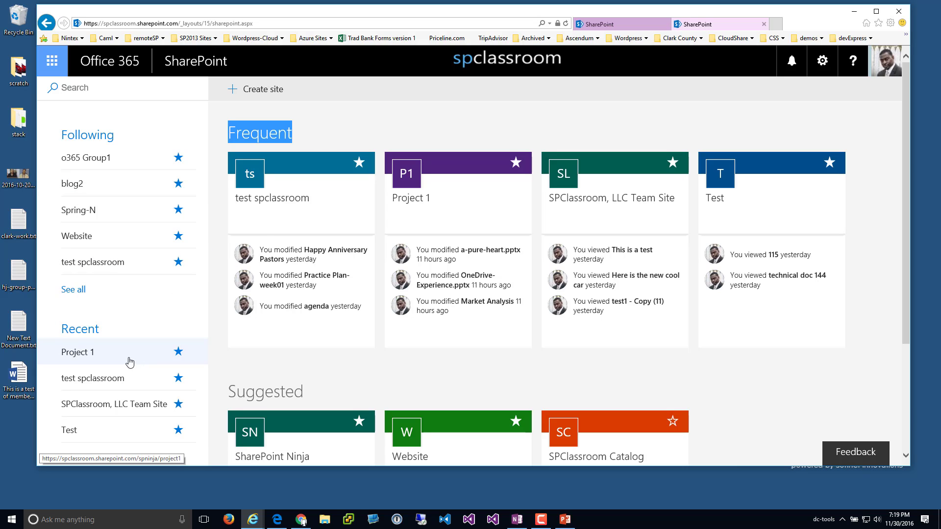
drag(122, 332, 61, 289)
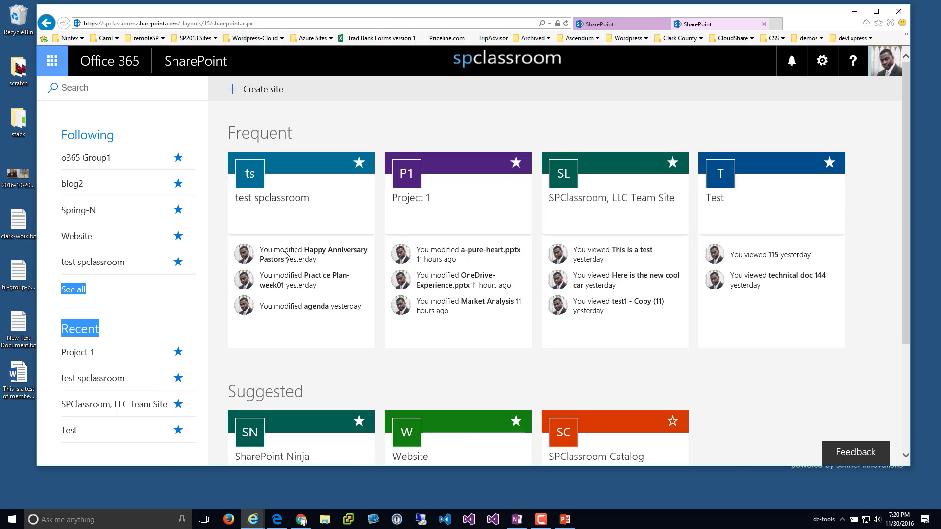
scroll(285, 216, down, 3)
drag(300, 235, 227, 236)
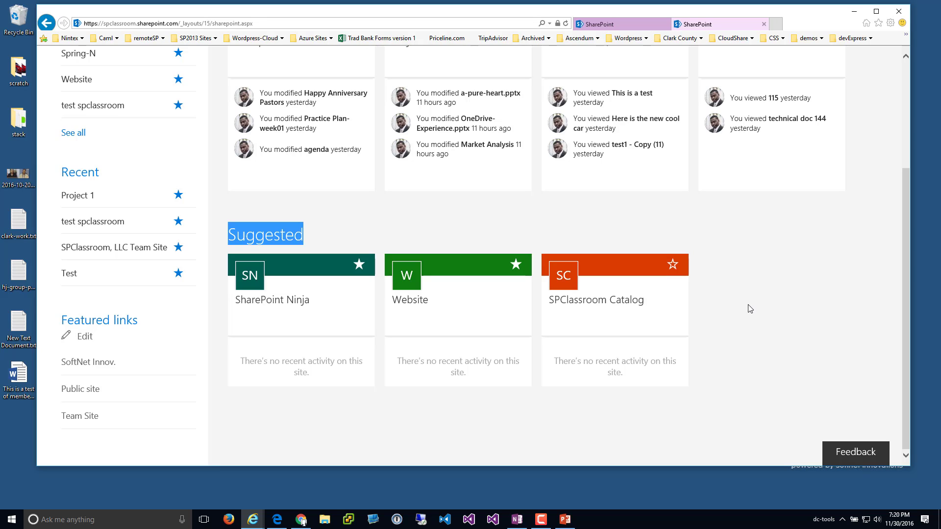
click(767, 297)
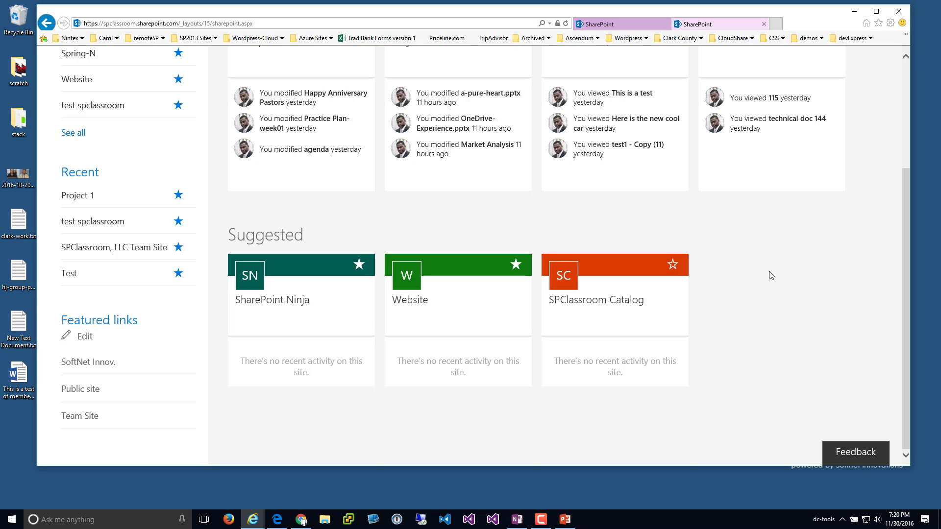
scroll(768, 277, up, 3)
scroll(829, 378, down, 3)
drag(141, 326, 53, 324)
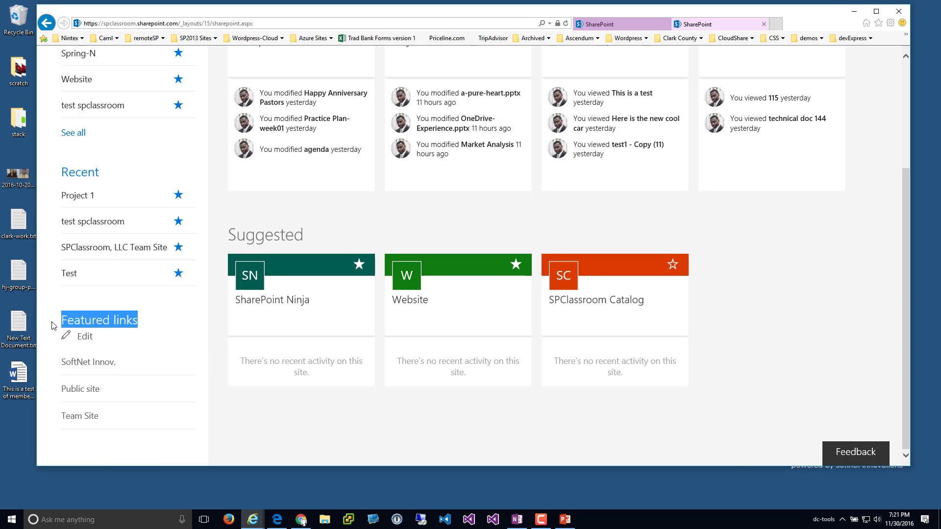
click(84, 337)
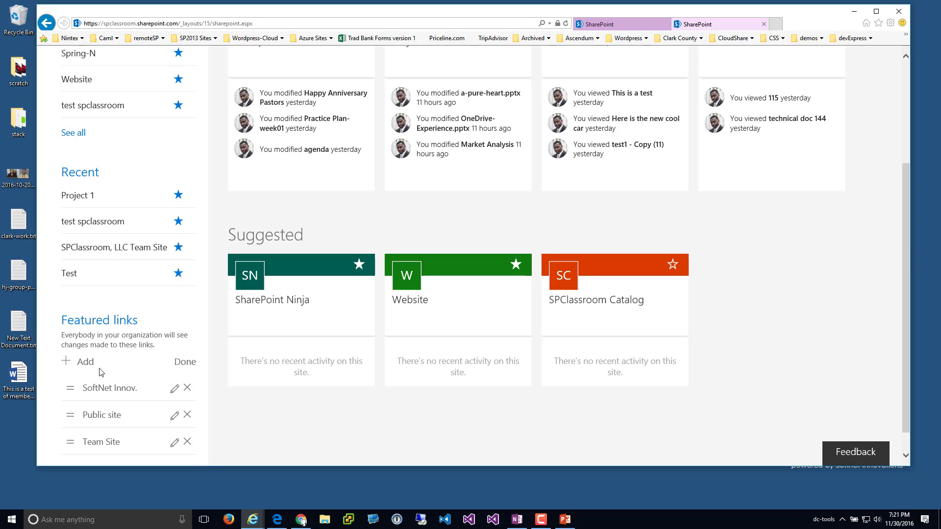
click(93, 367)
click(441, 218)
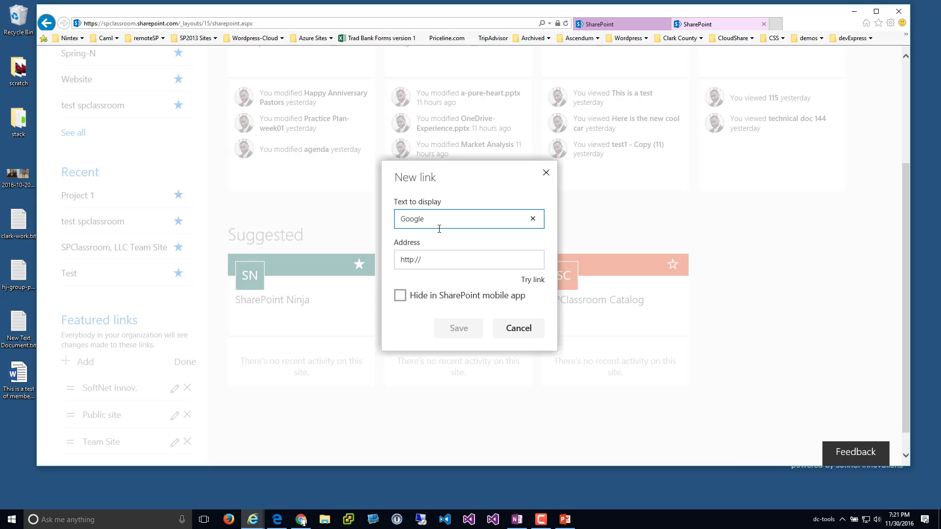
click(454, 262)
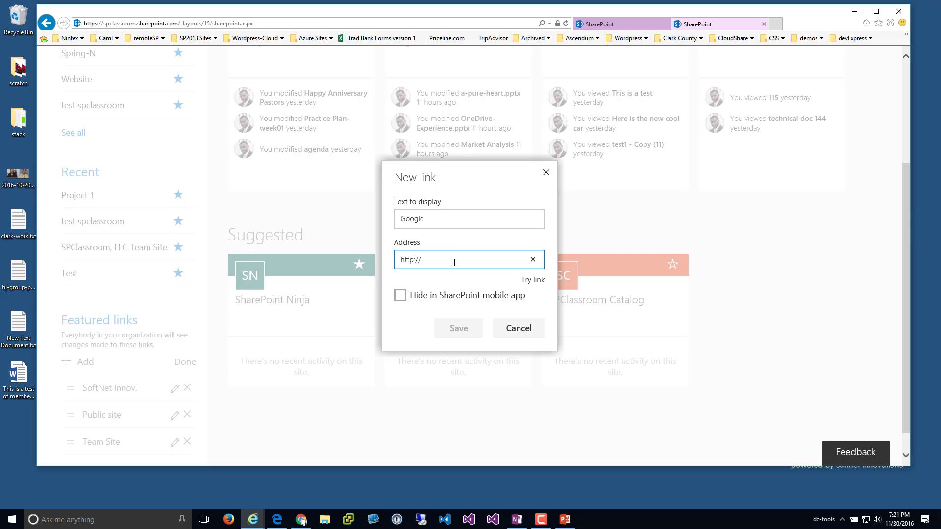
text(google.com)
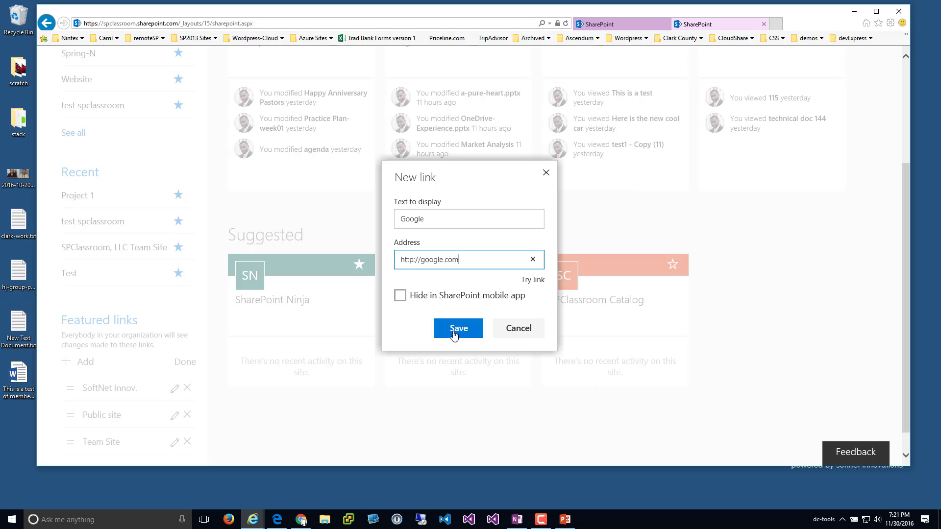
click(455, 332)
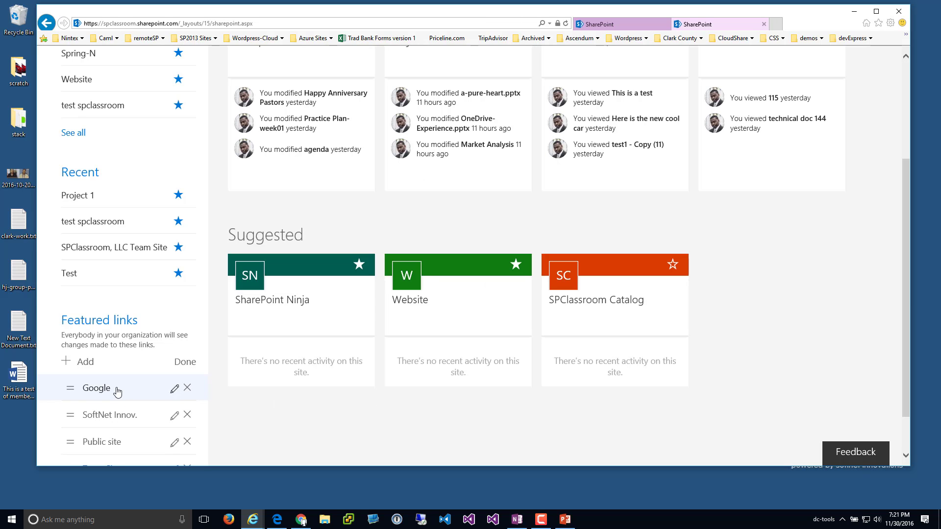
click(186, 363)
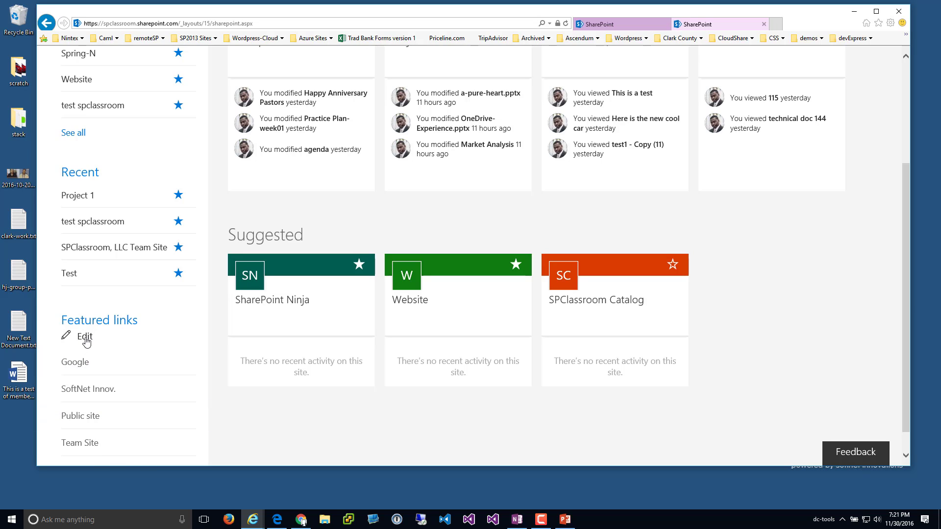
Switch to the Microsoft Edge window signed in with the second account and open its SharePoint home page
click(277, 520)
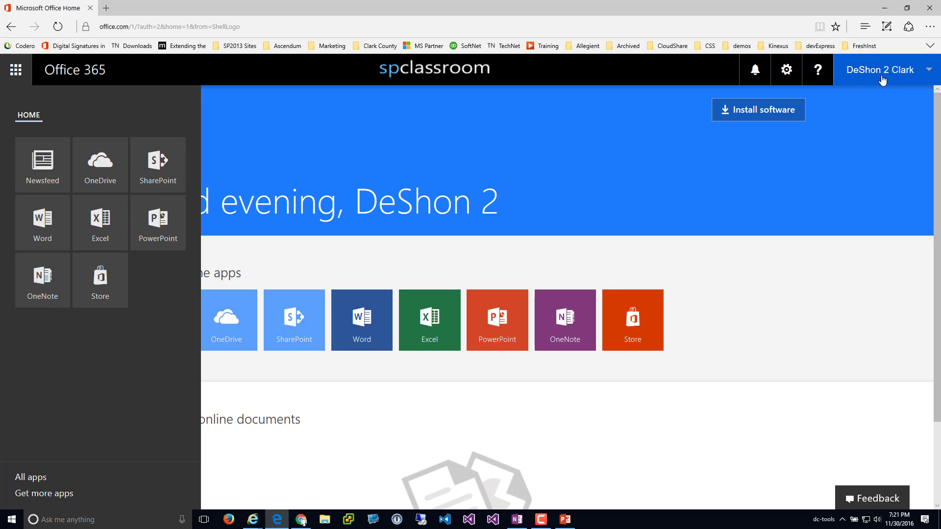
drag(364, 213, 490, 225)
click(483, 220)
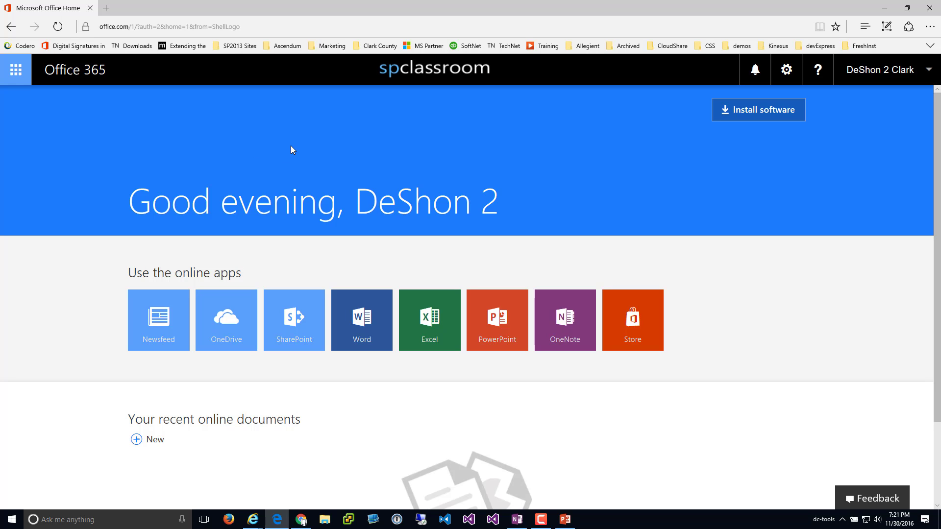
click(15, 69)
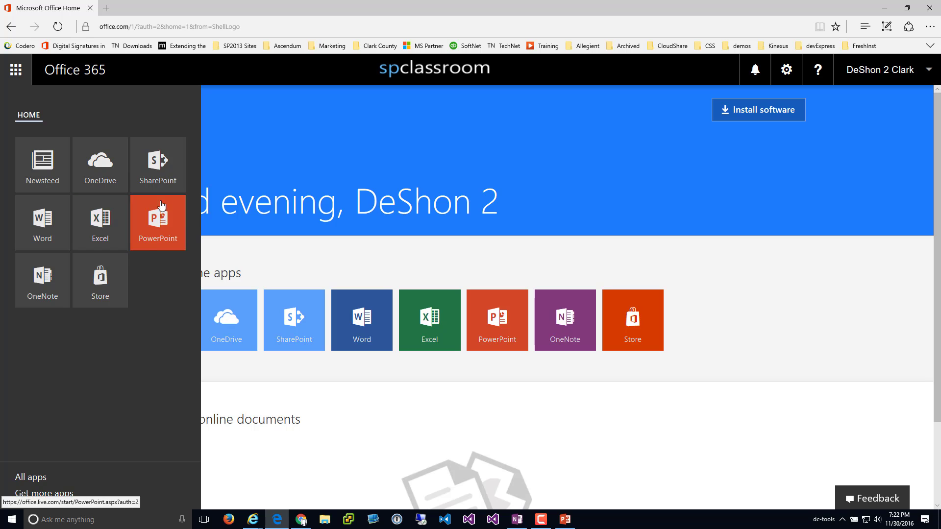
click(157, 164)
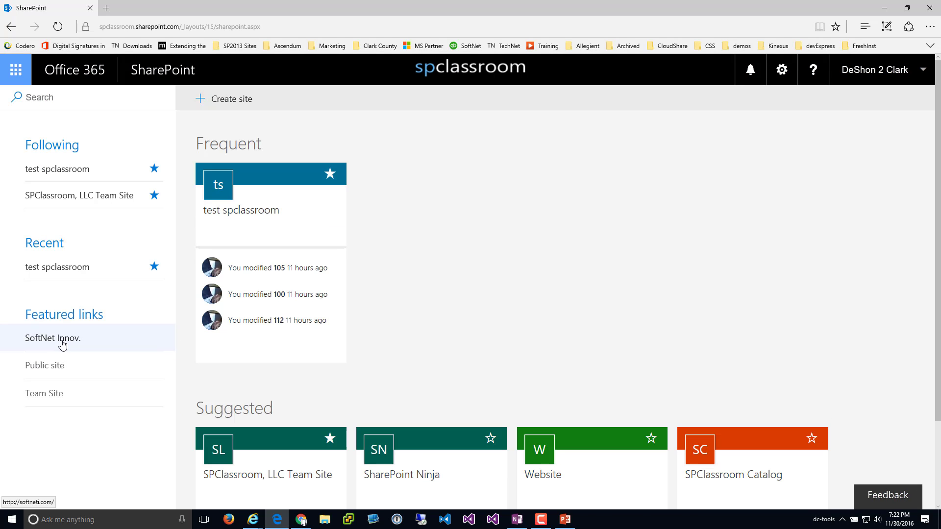
click(58, 26)
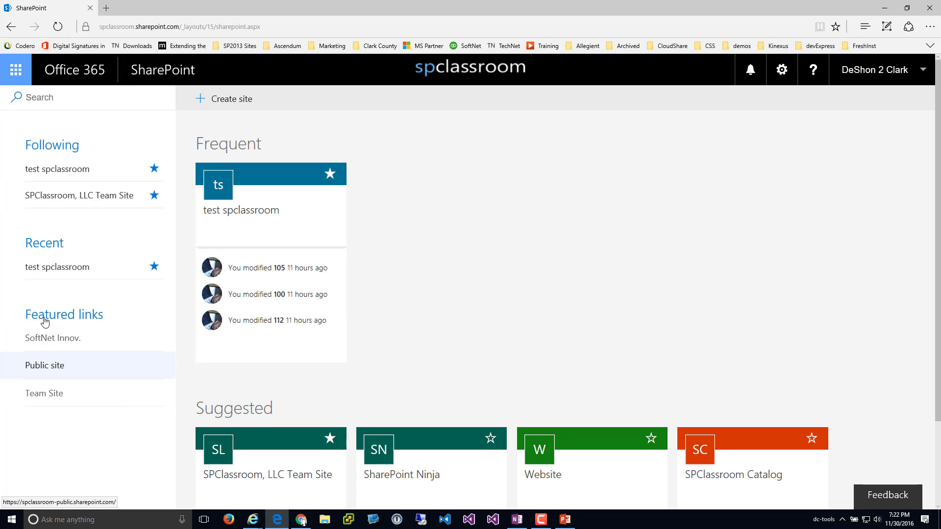
Restore the second account's window beside the first one and compare the Featured links of both accounts
key(super+Down)
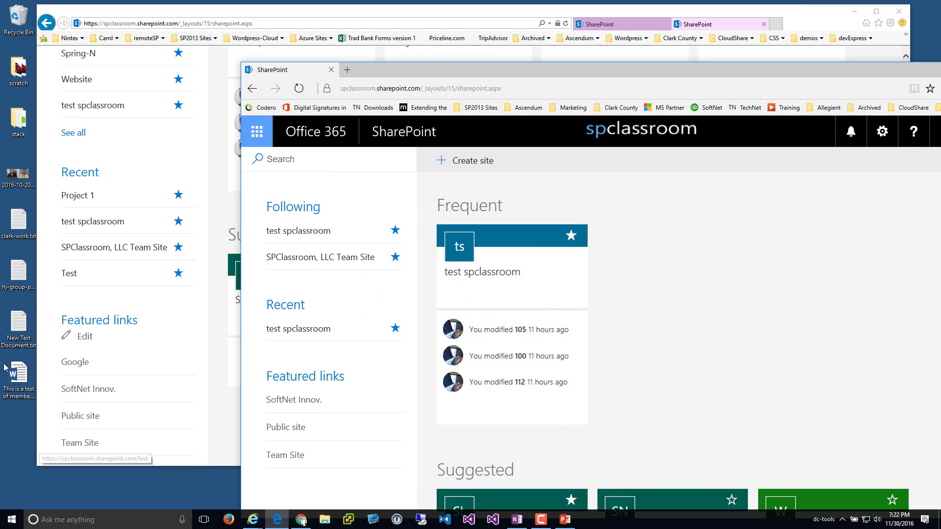
click(103, 410)
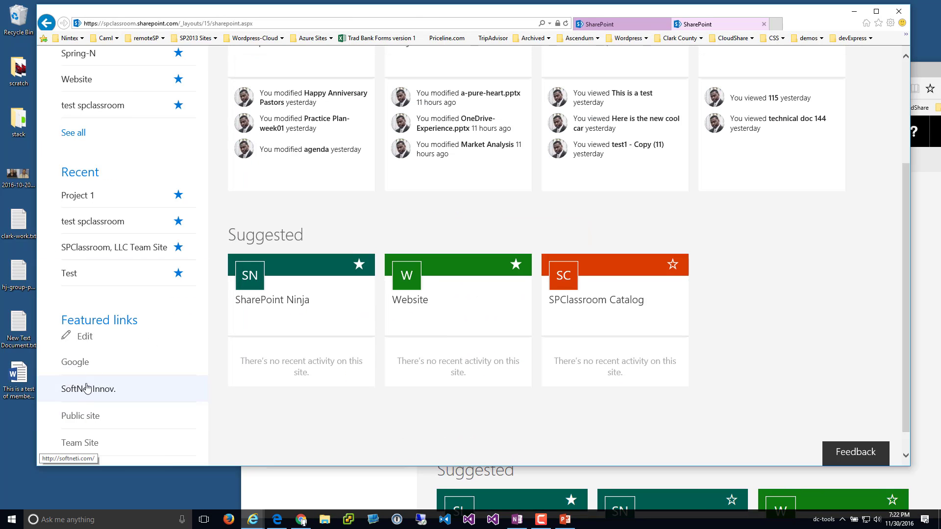
click(323, 493)
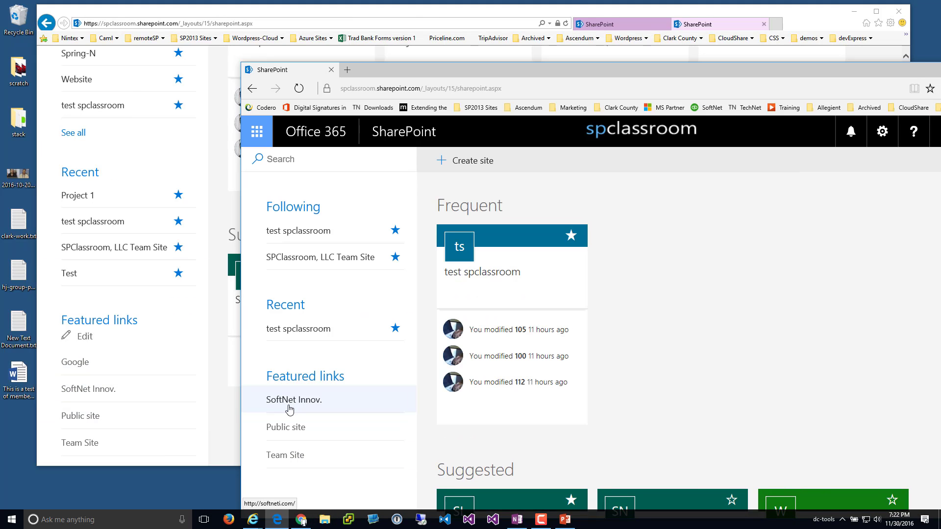
drag(421, 69, 199, 36)
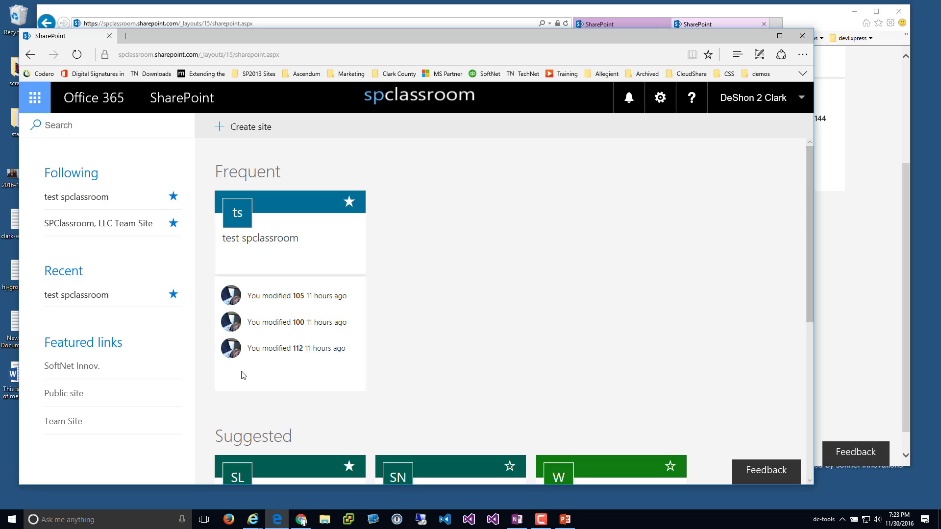
Review the second account's Frequent and Suggested site cards, including their recent activity
scroll(308, 314, down, 3)
scroll(307, 314, down, 4)
scroll(313, 269, up, 7)
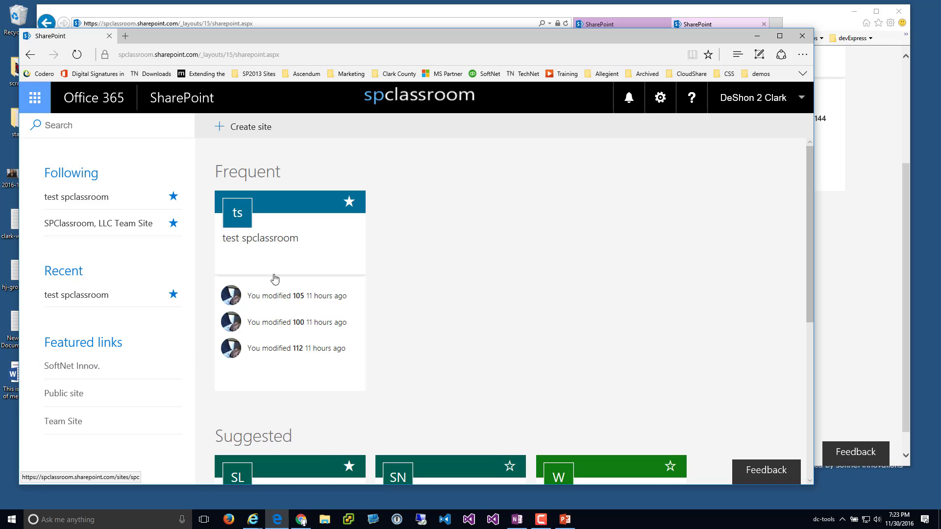
scroll(267, 270, down, 6)
scroll(276, 293, up, 4)
scroll(276, 294, down, 2)
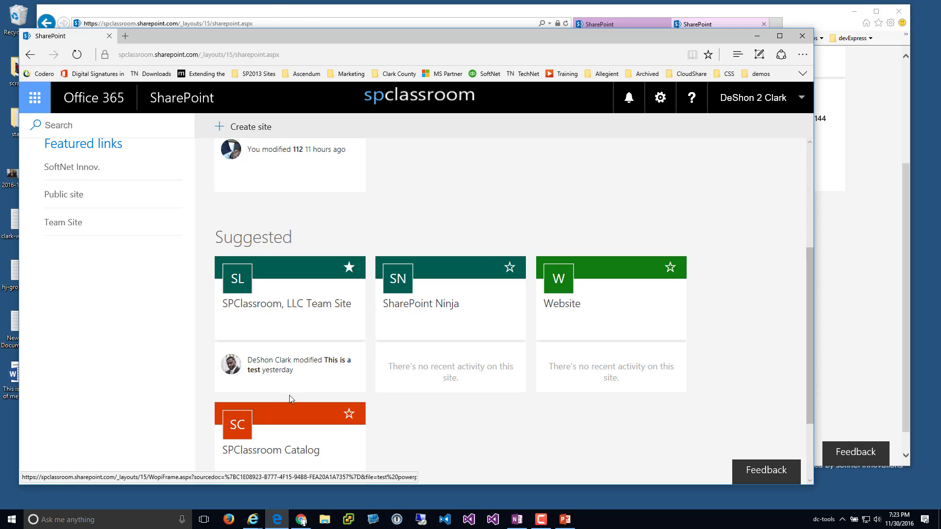
Compare the Suggested sites of both accounts by alternating between the two browser windows
drag(270, 31, 536, 45)
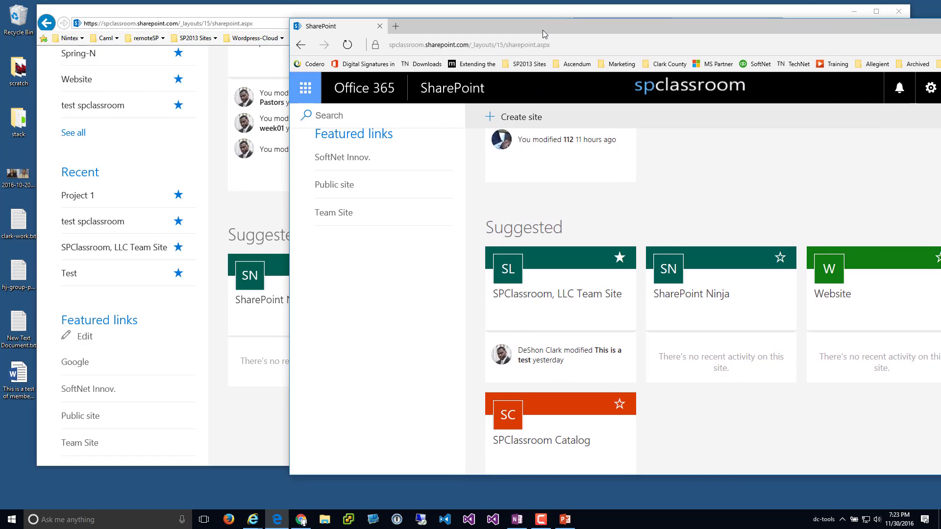
click(233, 408)
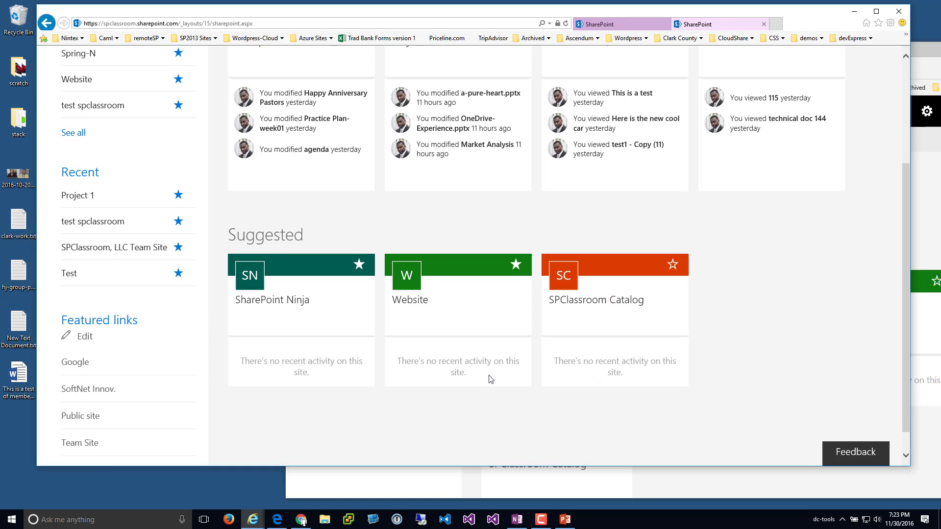
click(683, 490)
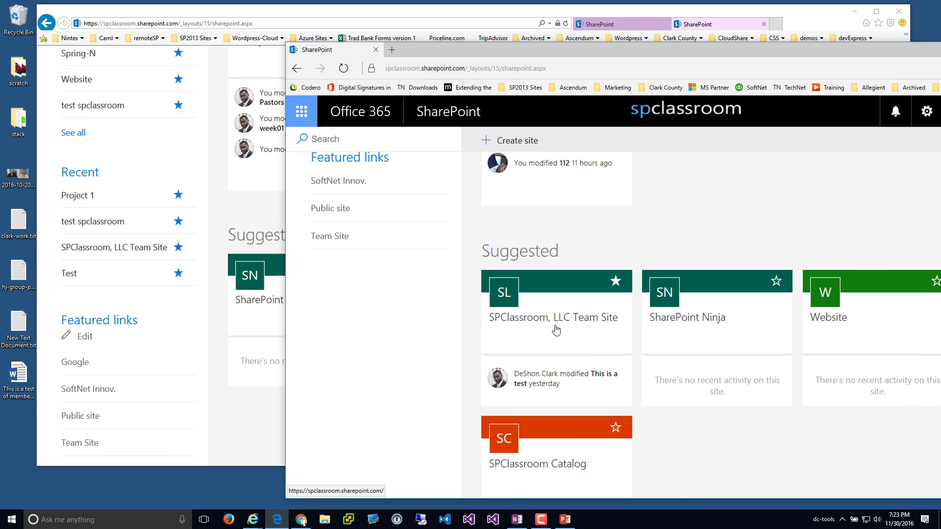
drag(529, 49, 293, 24)
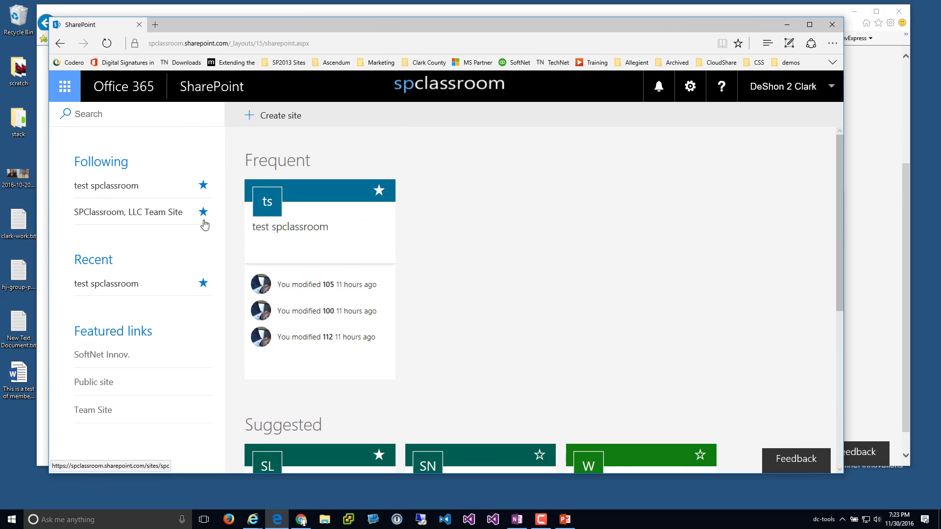
Open the suggested SPClassroom, LLC Team Site and return to the SharePoint home page
scroll(199, 254, down, 2)
click(305, 391)
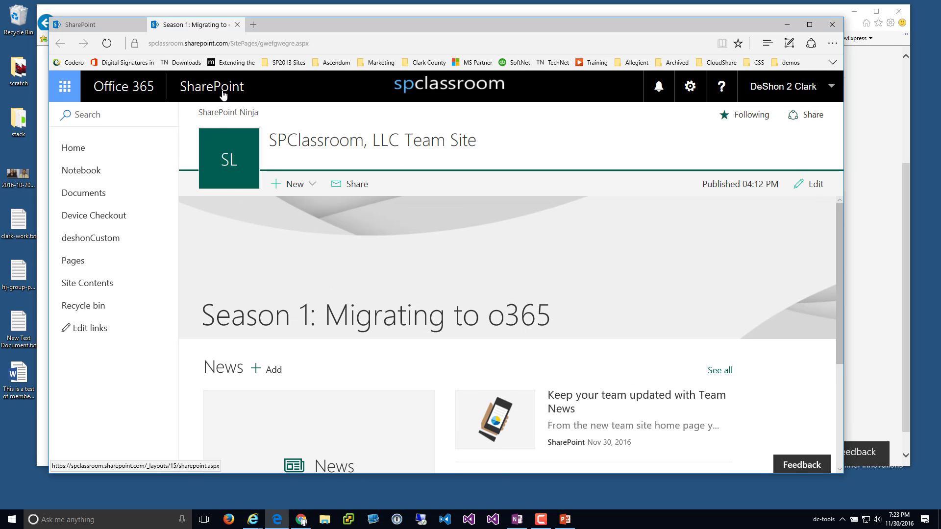
click(223, 93)
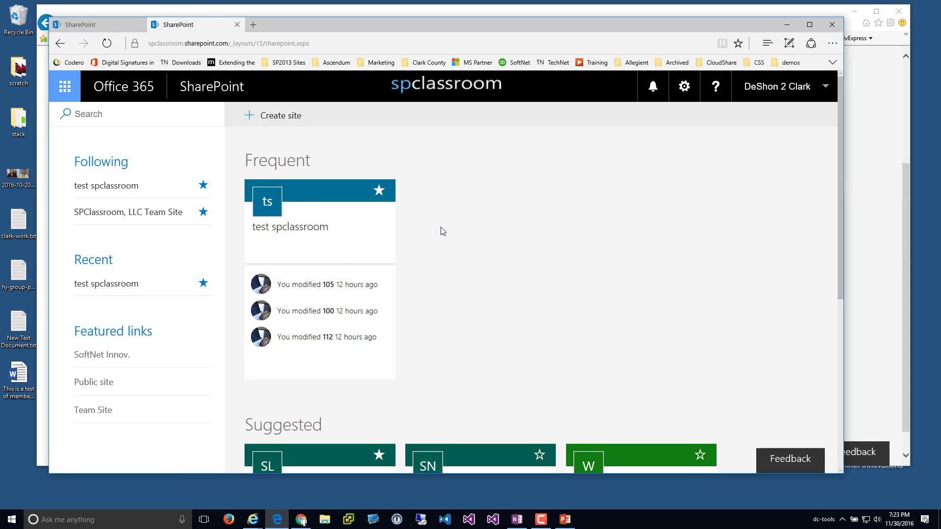
Look over the Frequent and Suggested sites again and open the suggested SharePoint Ninja site
scroll(267, 248, down, 5)
scroll(267, 248, up, 5)
scroll(356, 290, down, 5)
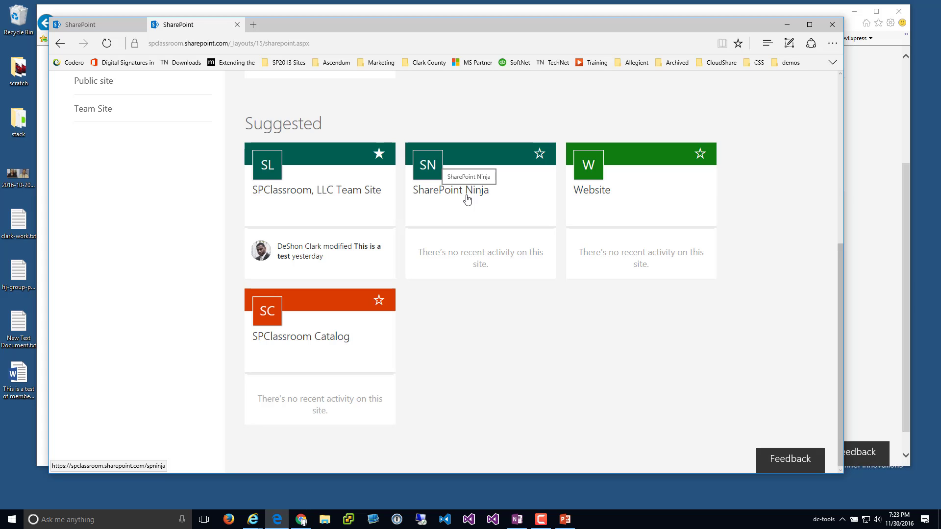
scroll(359, 357, up, 5)
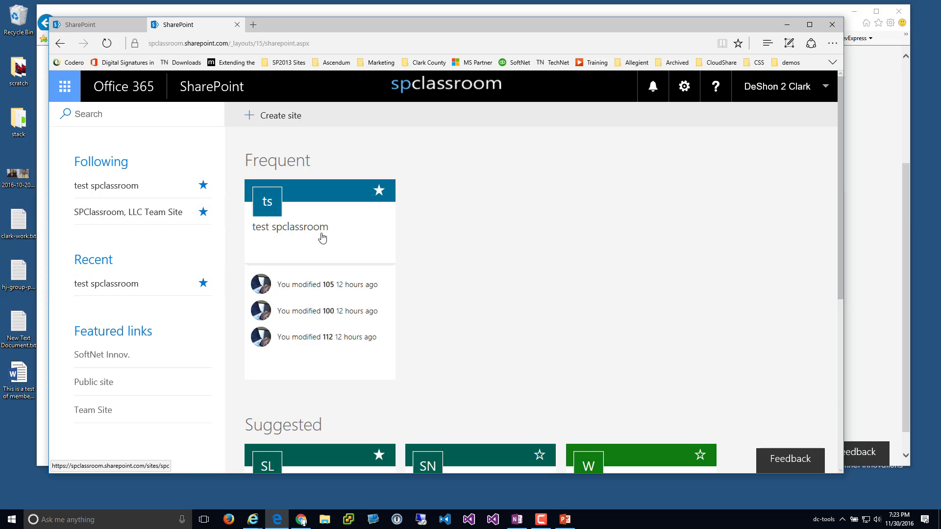
scroll(309, 295, down, 4)
click(419, 330)
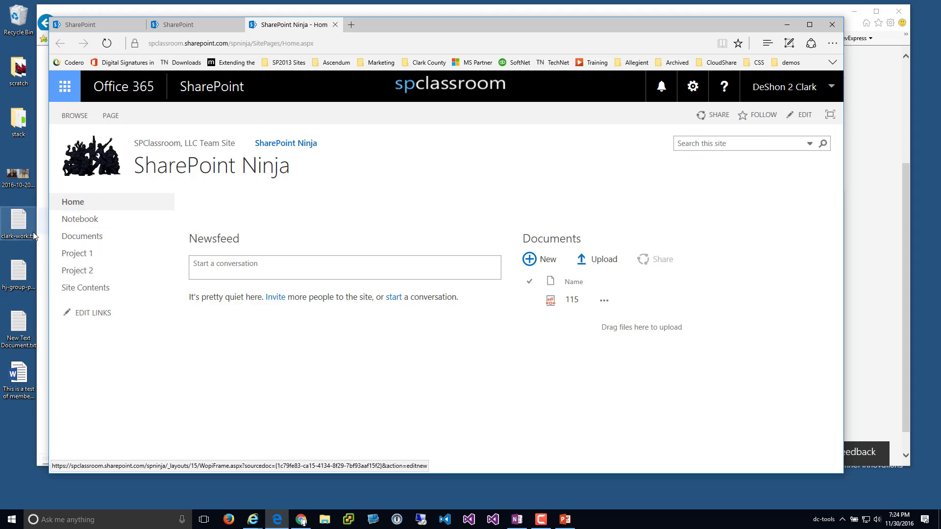
Add a new page named "sample here" to the SharePoint Ninja site and publish it
click(693, 86)
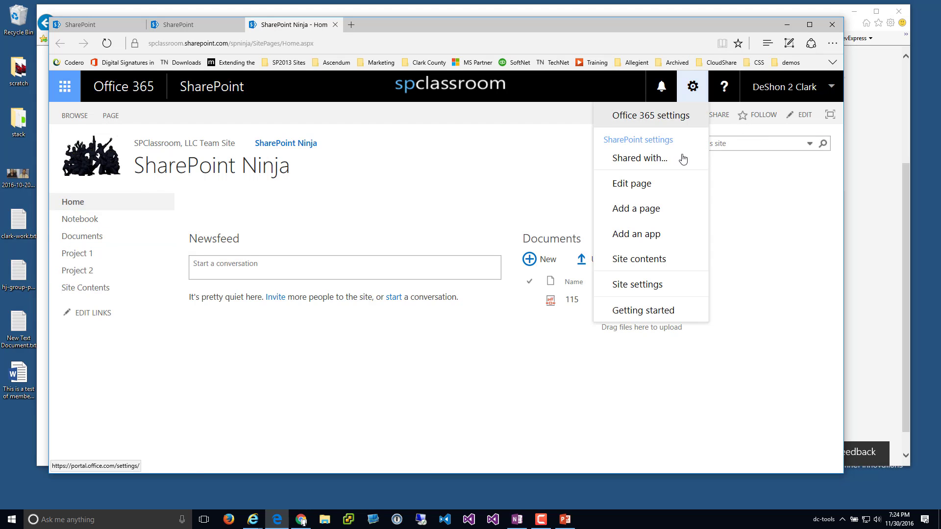
click(588, 230)
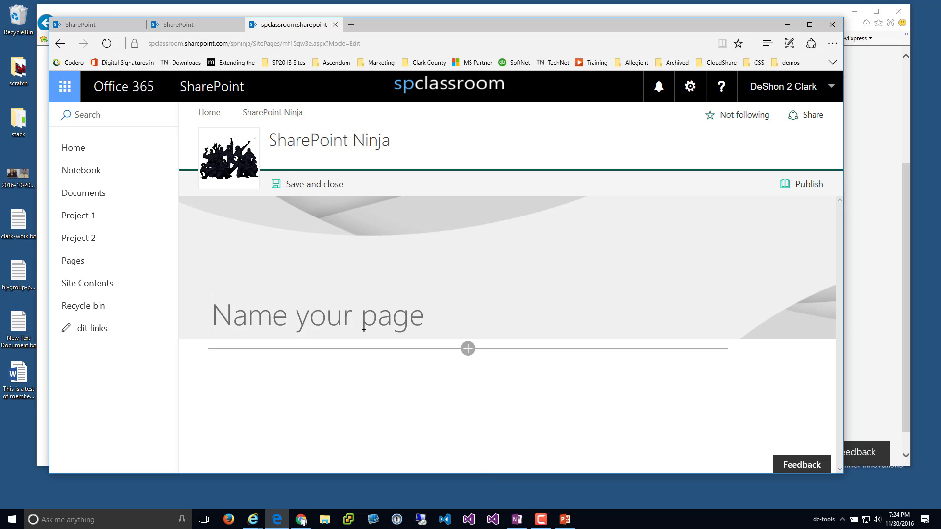
text(sample )
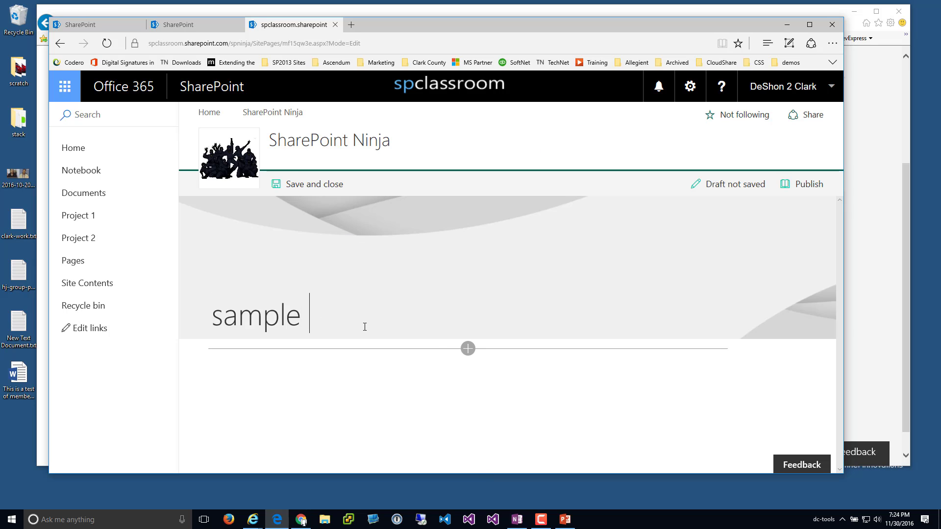
text(here)
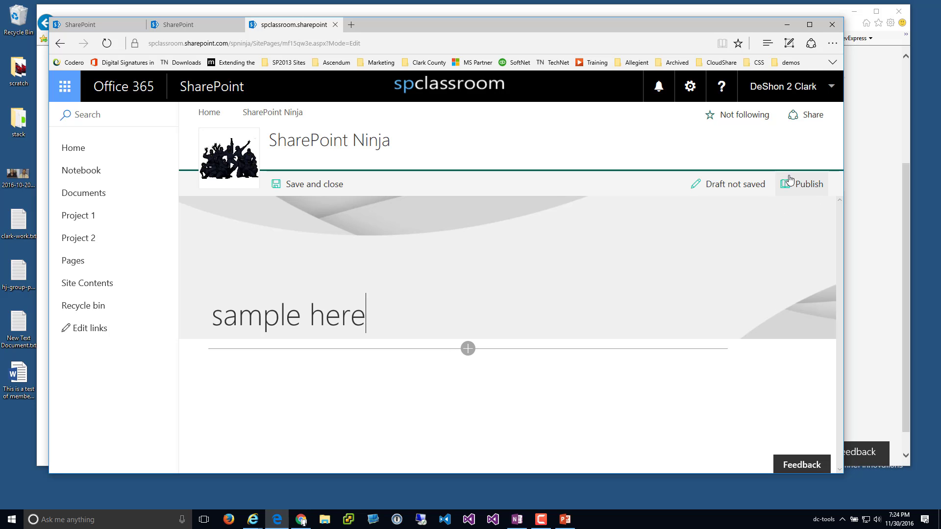
click(814, 187)
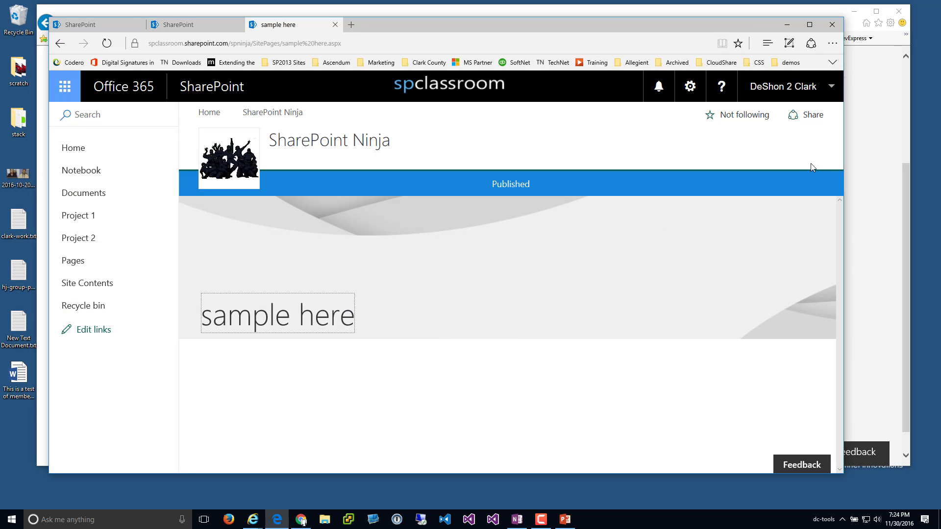
Open the Site Pages library from the SharePoint Ninja site's contents
click(690, 87)
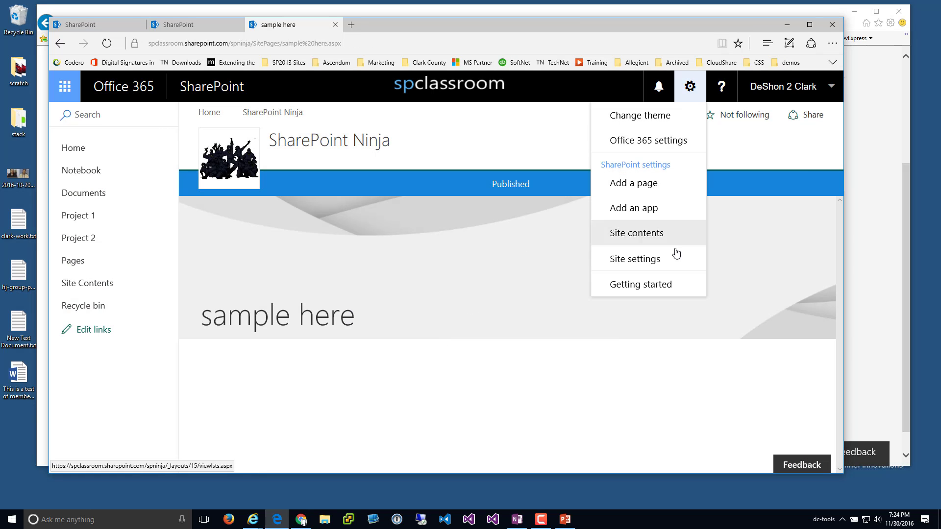
click(646, 235)
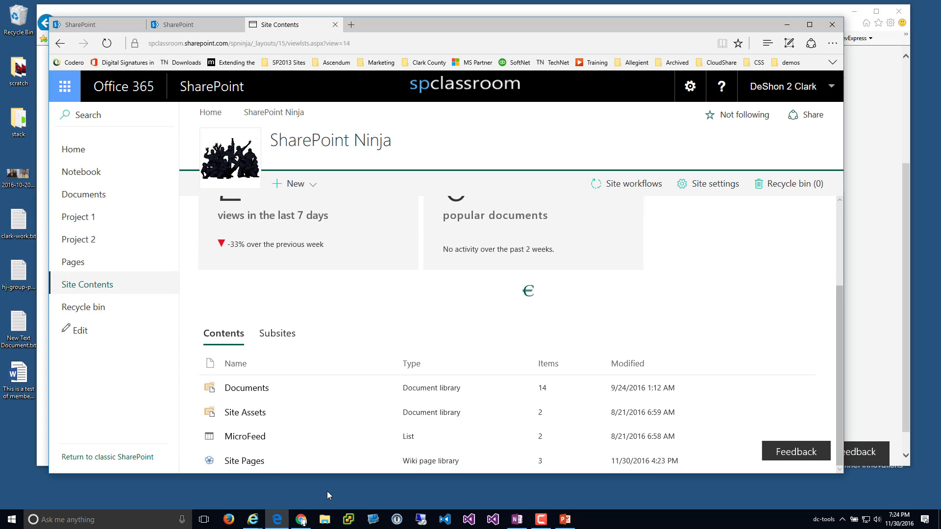
click(245, 461)
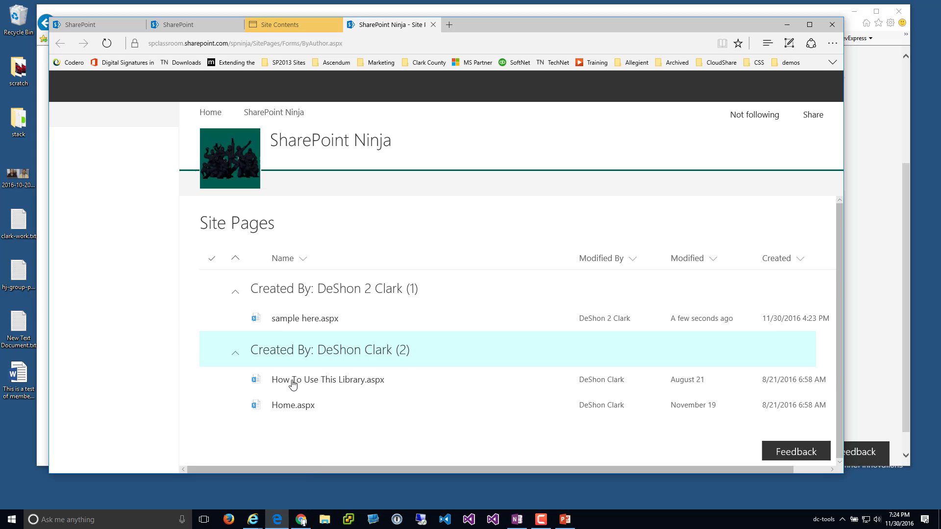
Pin the sample here.aspx page to the top of the Site Pages library
click(238, 324)
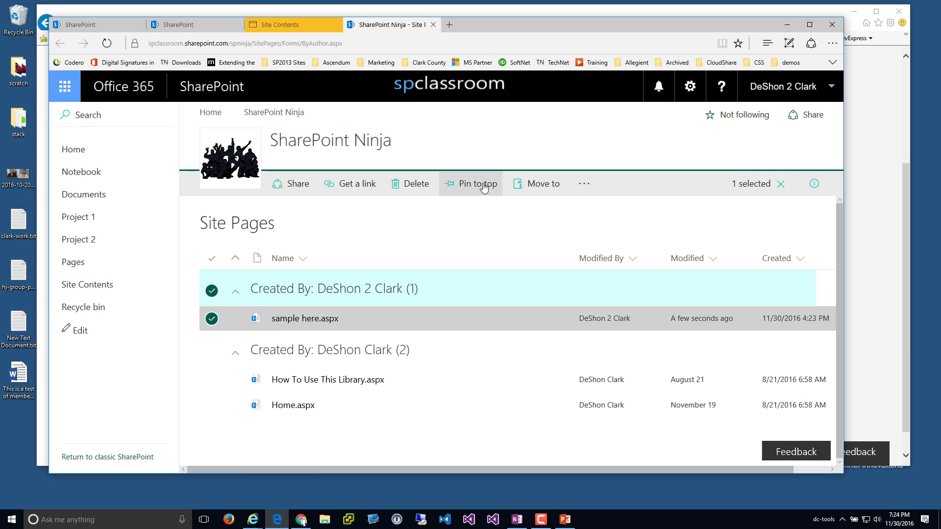
click(483, 188)
scroll(446, 329, down, 2)
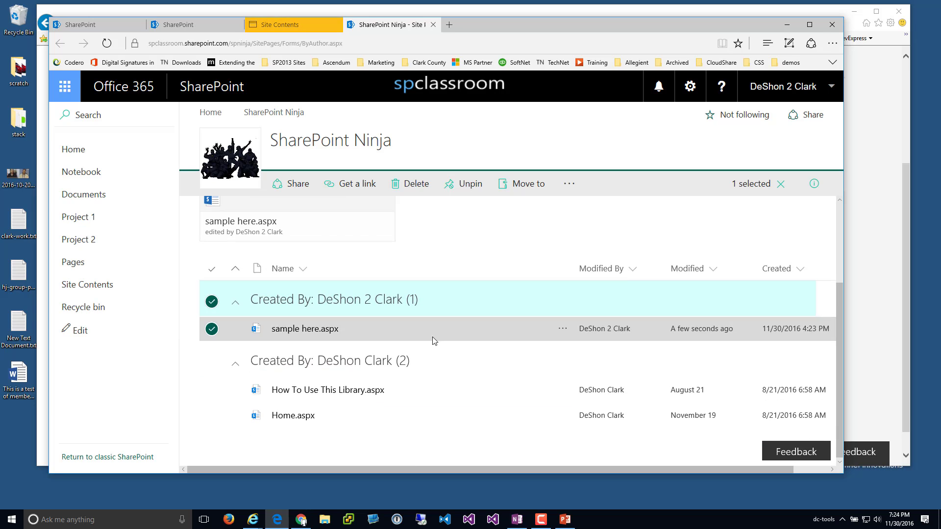
Make sample here.aspx the homepage of the SharePoint Ninja site and open the site's home page
click(570, 186)
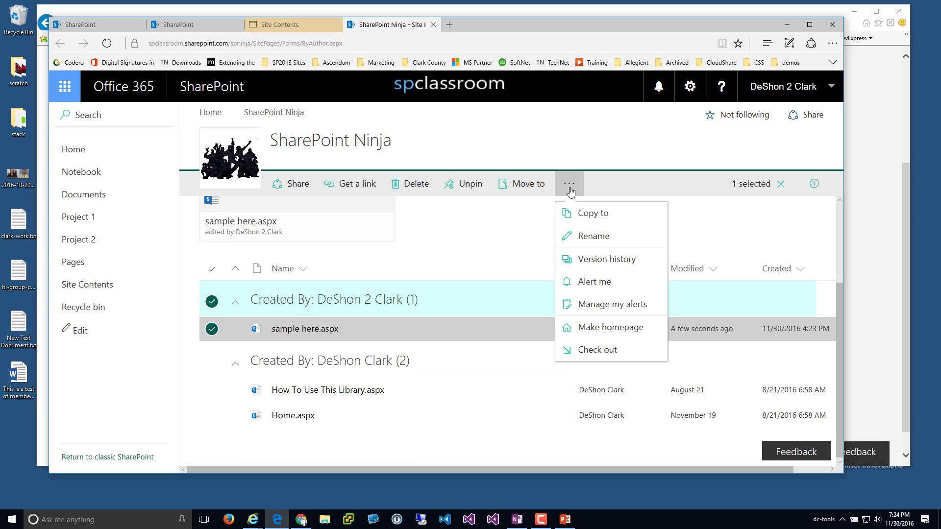
click(611, 337)
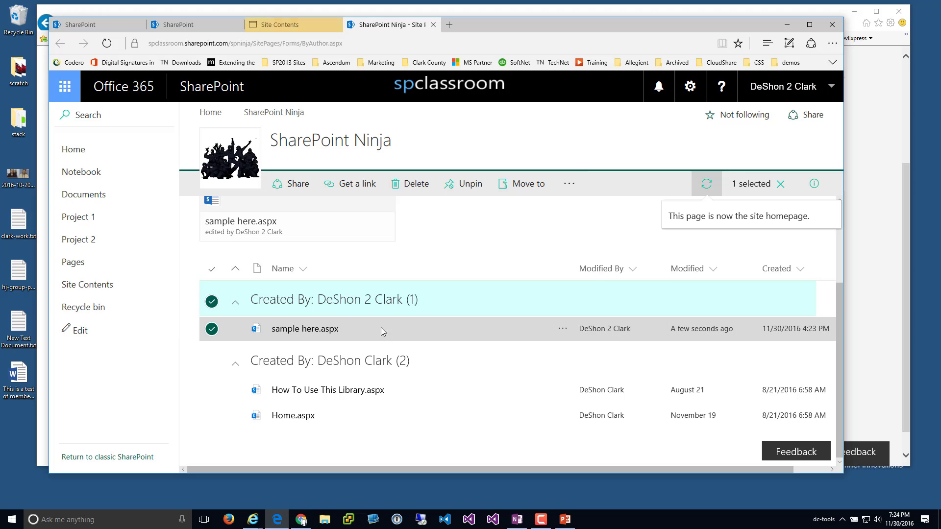
click(100, 159)
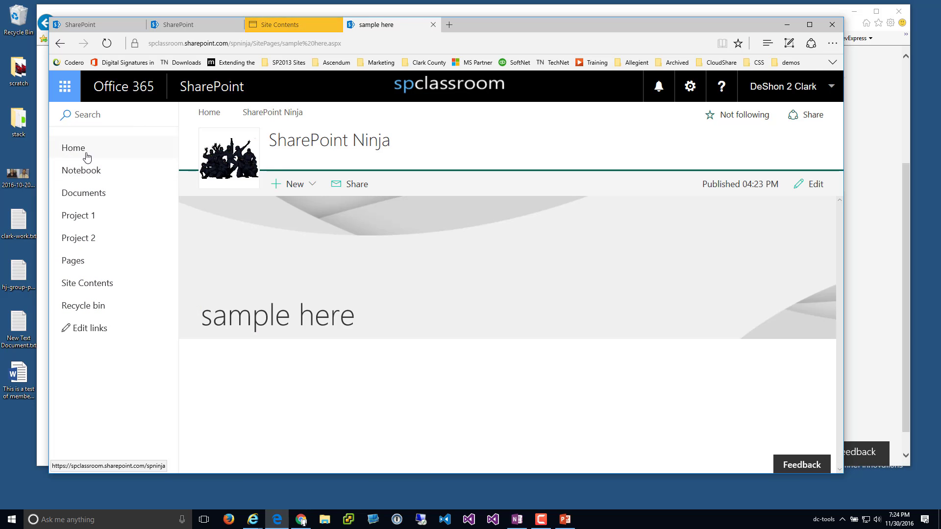
Follow the SharePoint Ninja site, and try following it again from the Home.aspx page in its pages library
click(748, 122)
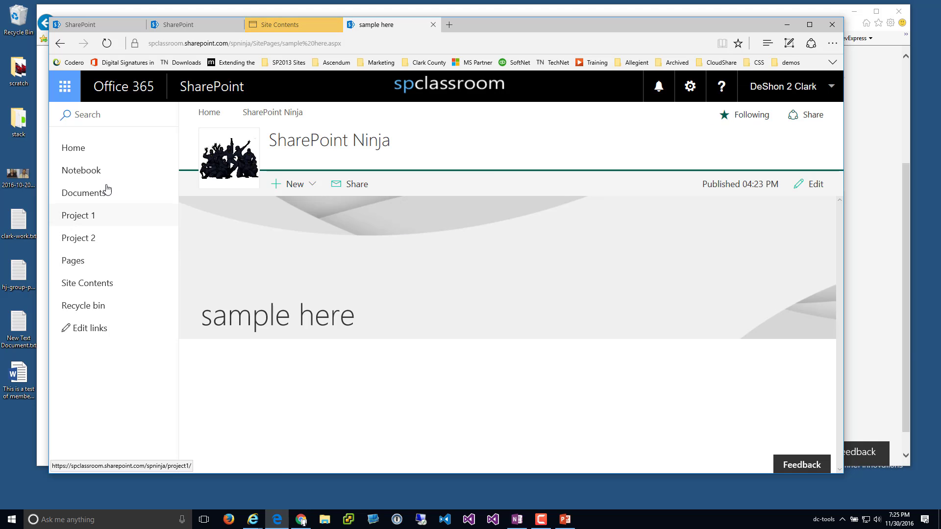
click(77, 264)
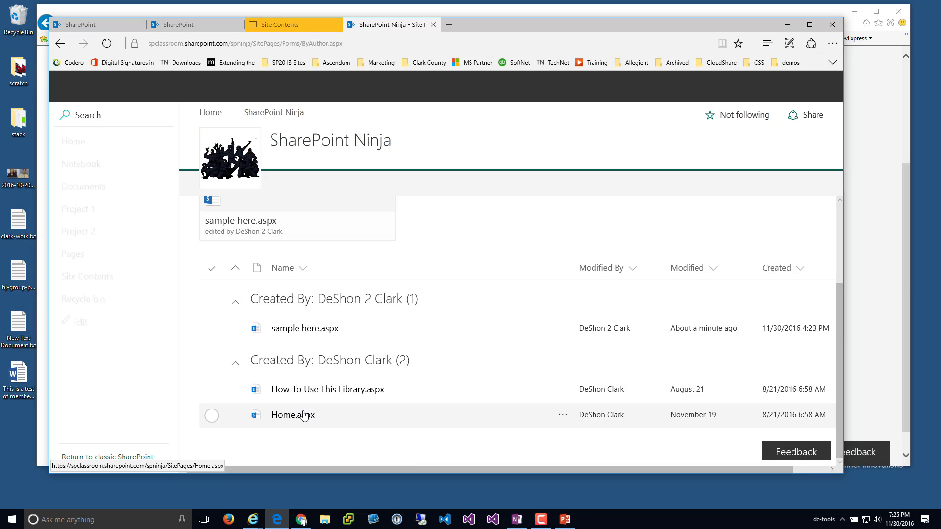
click(301, 419)
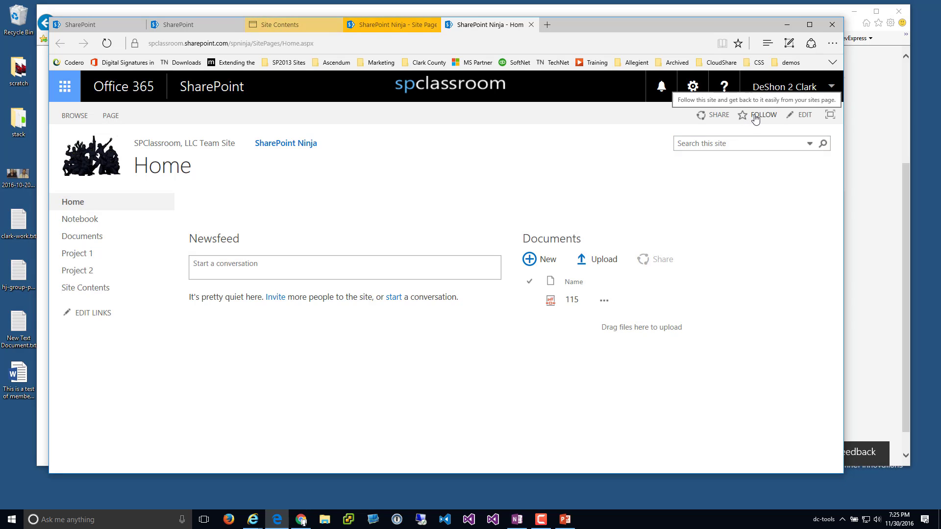
click(760, 120)
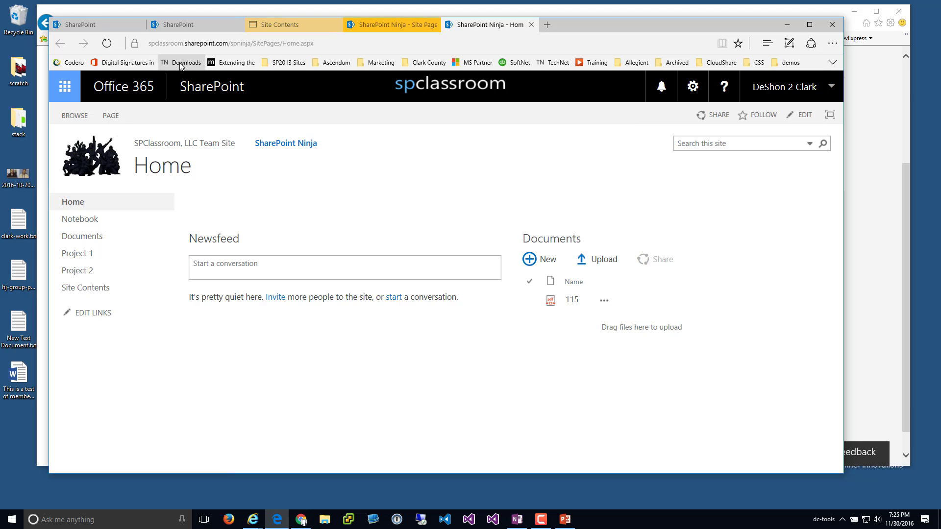
Open the followed test spclassroom site from the SharePoint home page and return to the home page
click(211, 86)
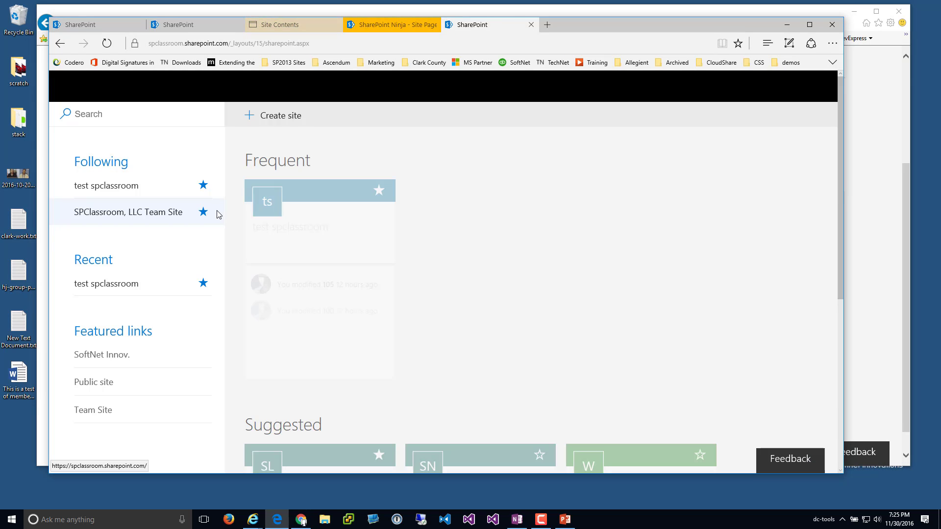
click(111, 195)
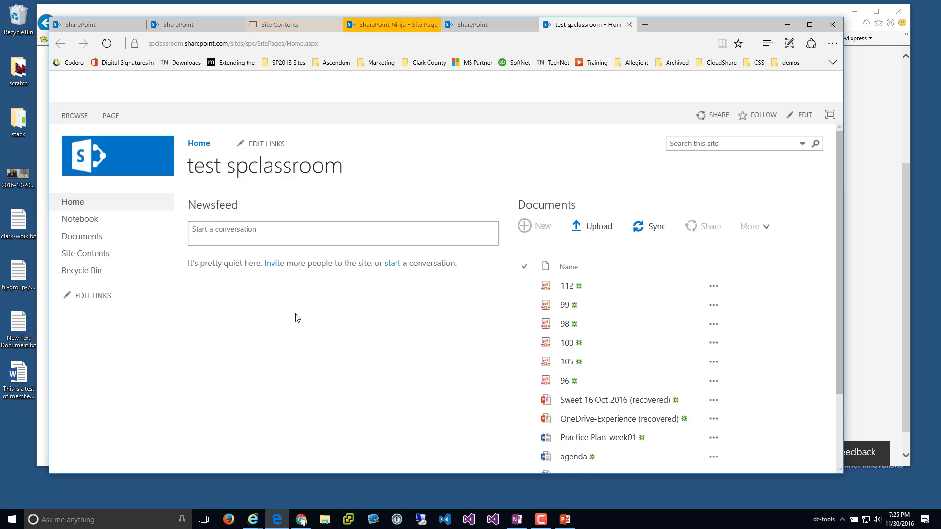
click(220, 91)
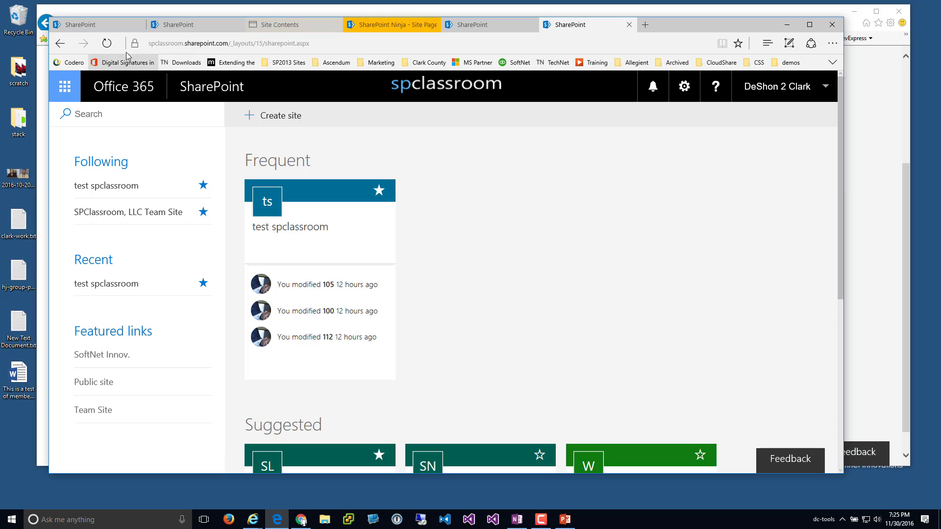
Refresh the SharePoint home page and check its followed sites, featured links, frequent sites and suggested sites
click(106, 44)
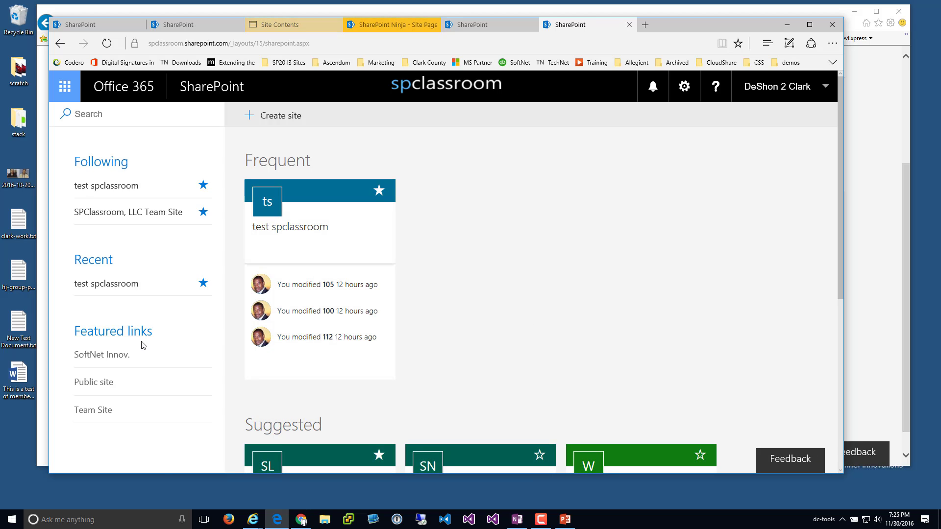
scroll(98, 370, down, 5)
scroll(96, 371, up, 5)
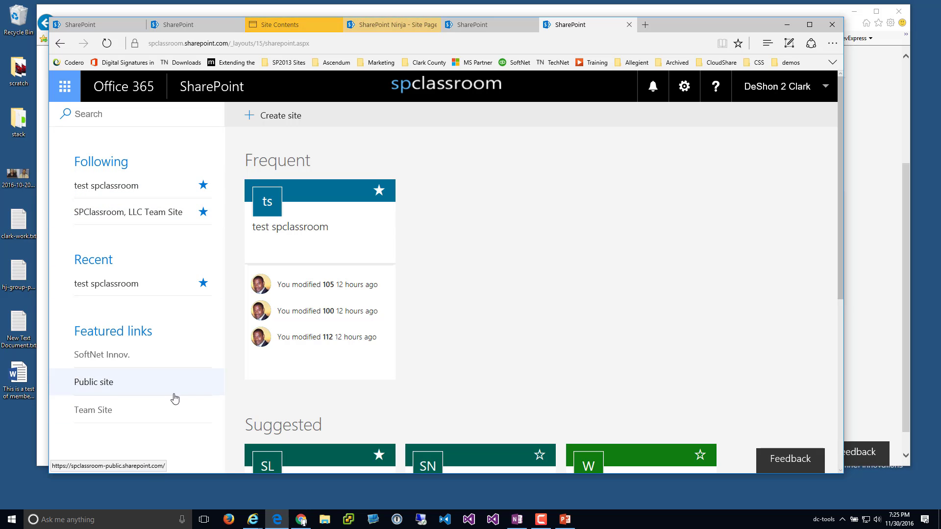
scroll(619, 361, down, 5)
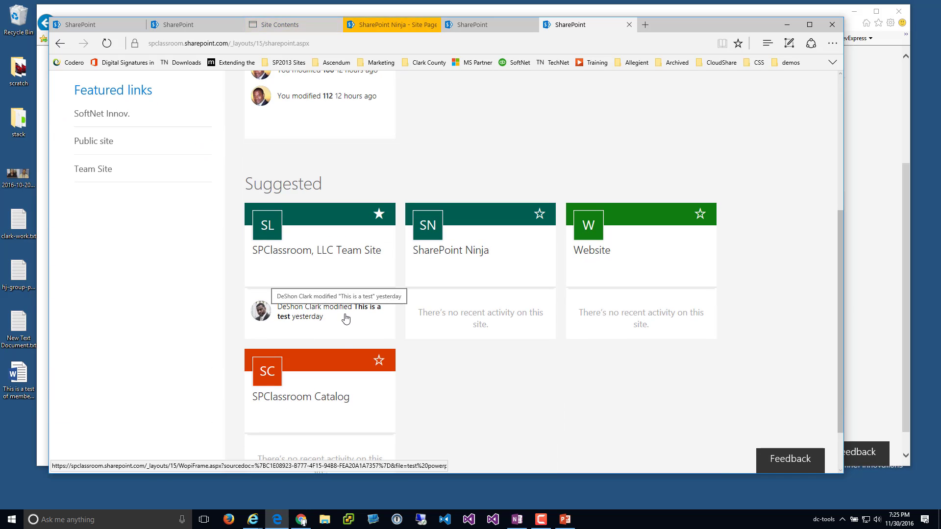
scroll(343, 320, up, 5)
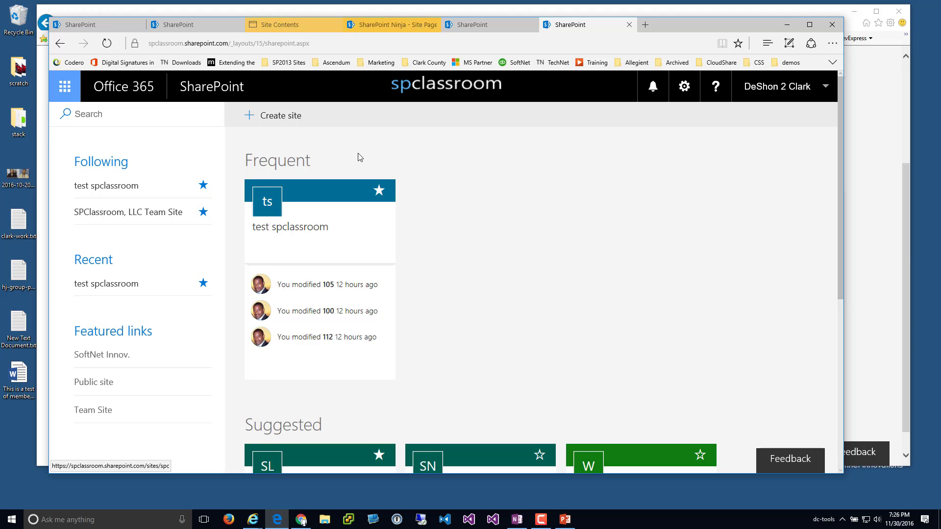
Create a new site named after the second account, with the first account added as another owner
click(292, 118)
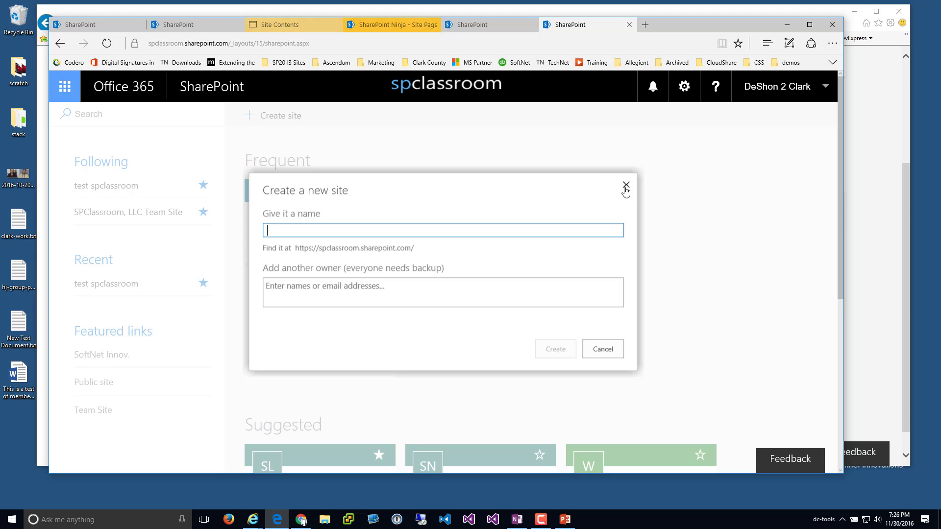
text(DeSon)
key(BackSpace)
text(hon2)
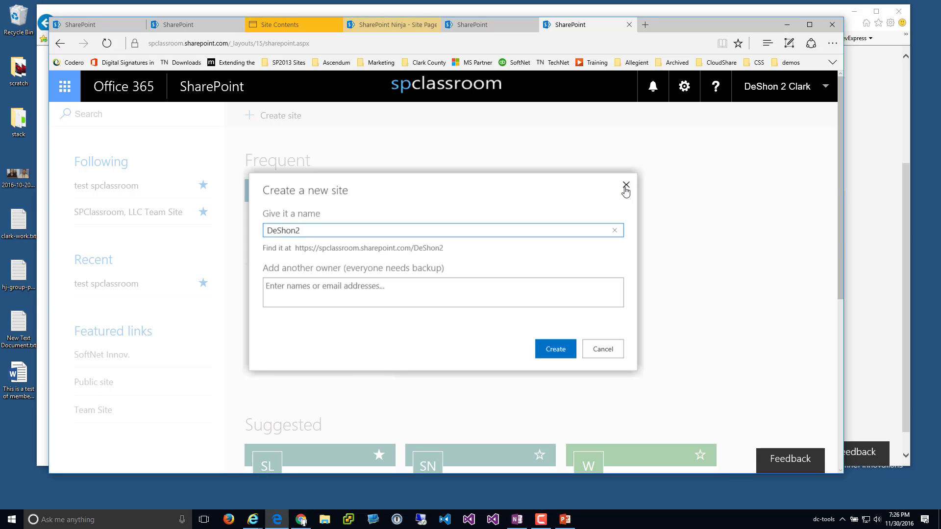
click(567, 285)
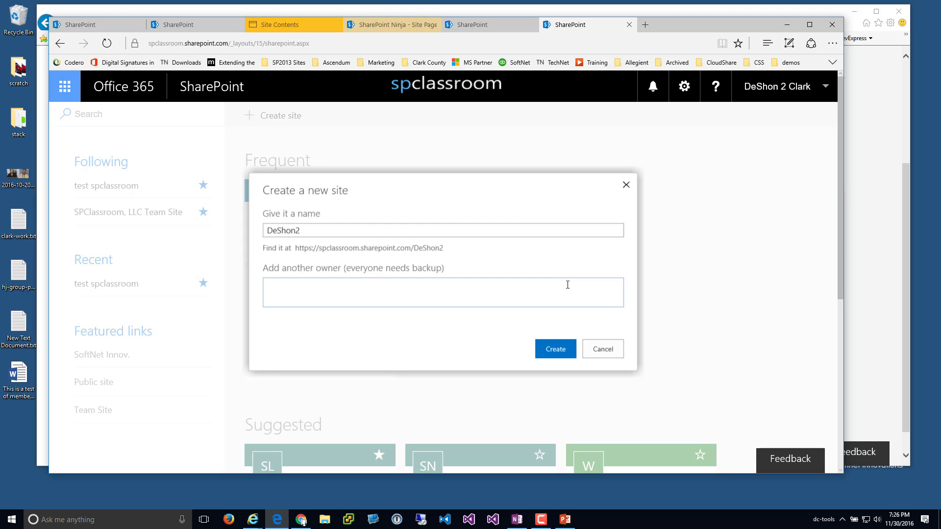
text(deshon)
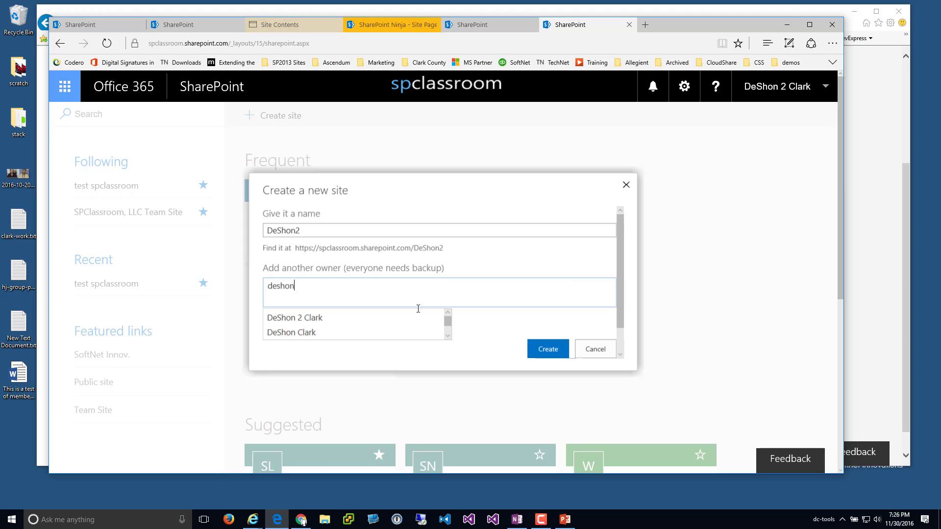
click(374, 332)
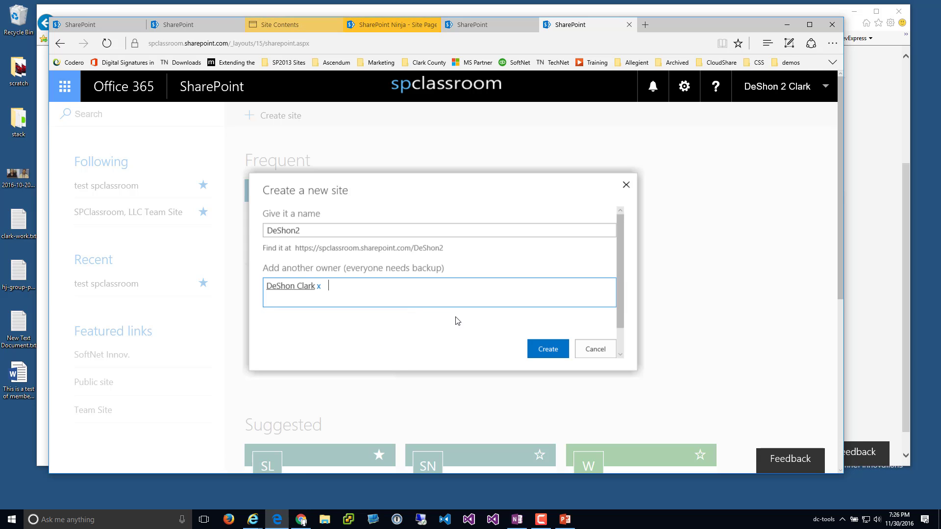
click(548, 350)
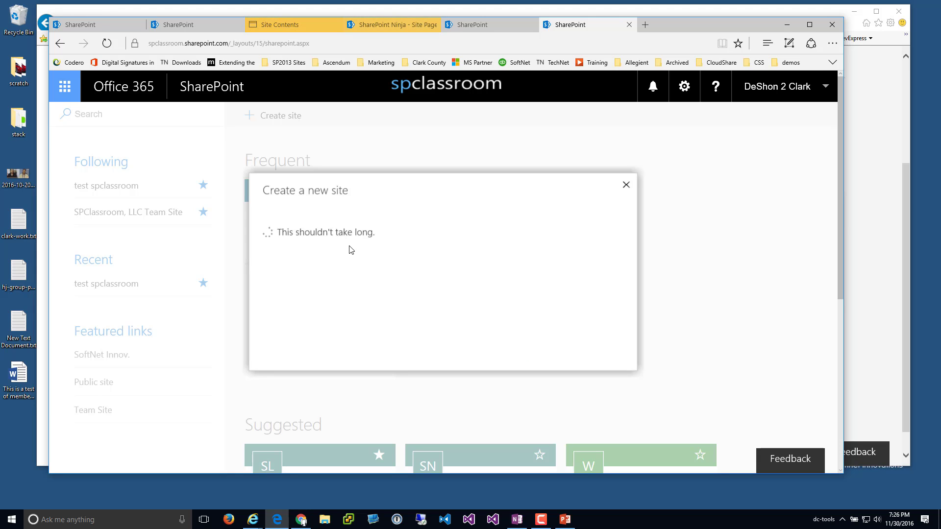
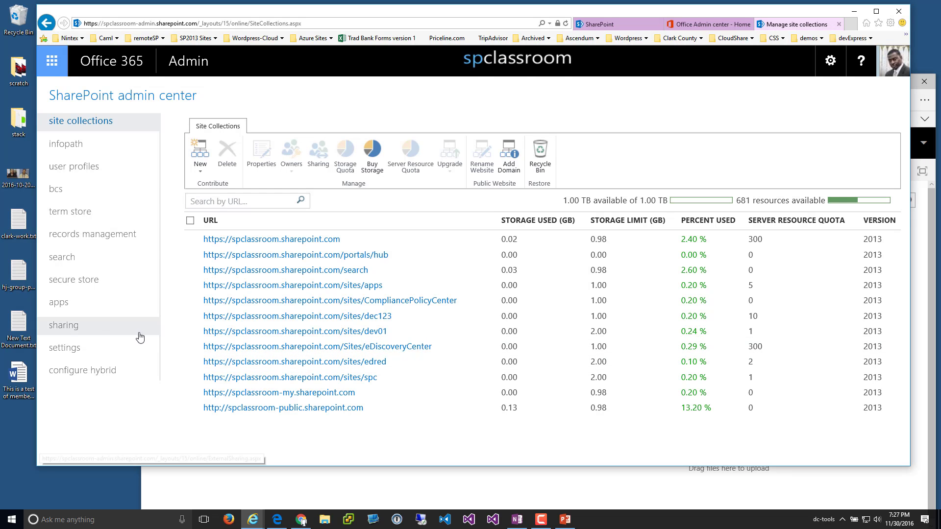
Open the settings of the SharePoint admin center and go to the Site Creation section
click(76, 349)
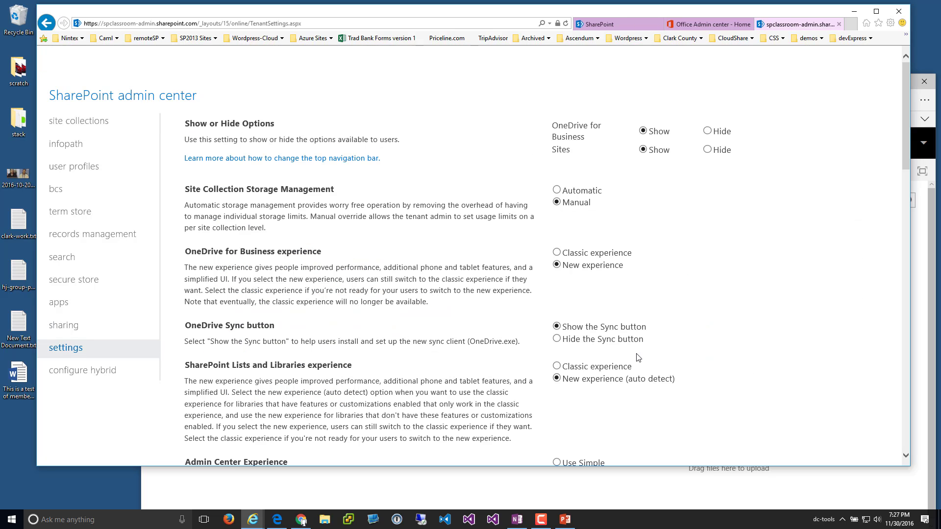
scroll(657, 358, down, 10)
scroll(666, 349, down, 7)
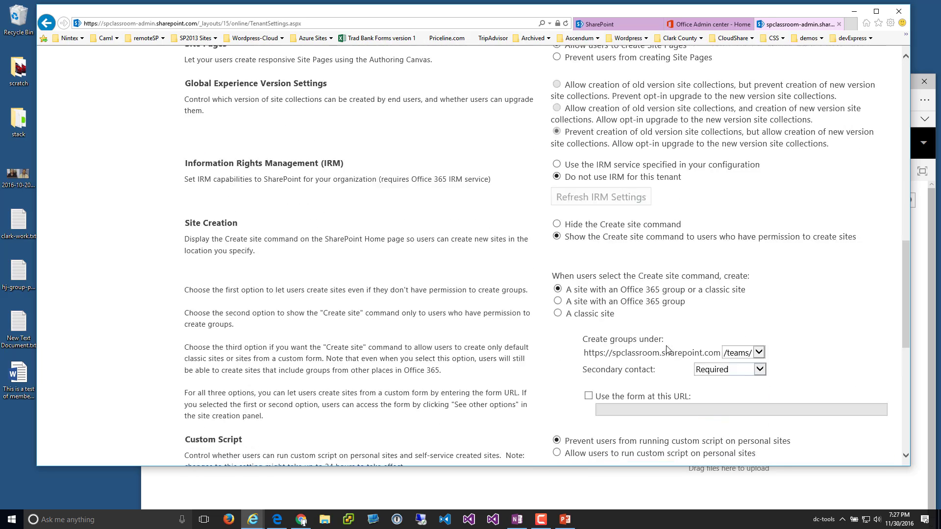
Set the path that groups are created under to /sites/ in the Site Creation settings
click(759, 273)
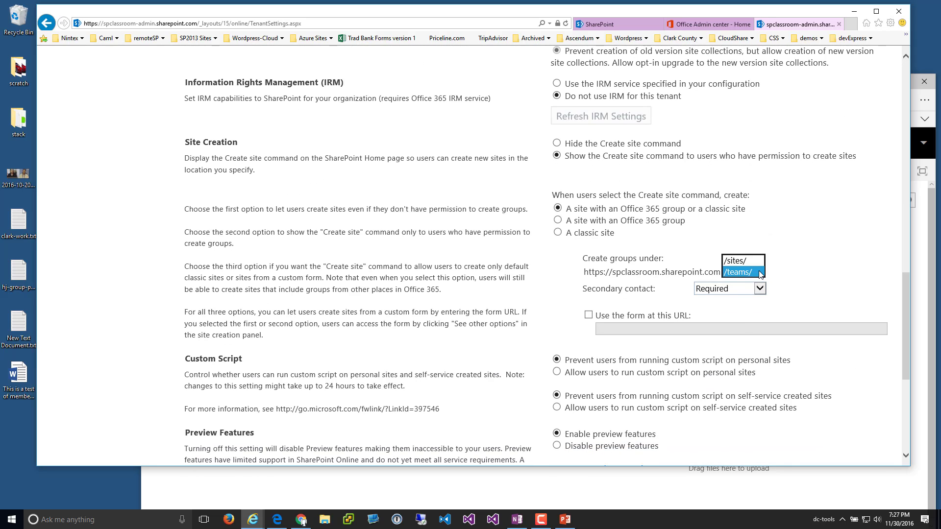
click(755, 272)
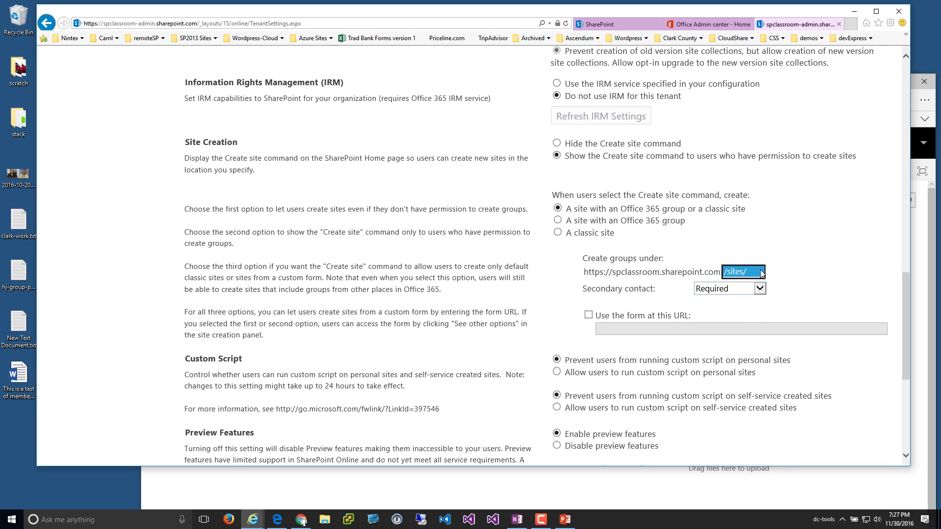
click(759, 272)
click(738, 281)
click(775, 276)
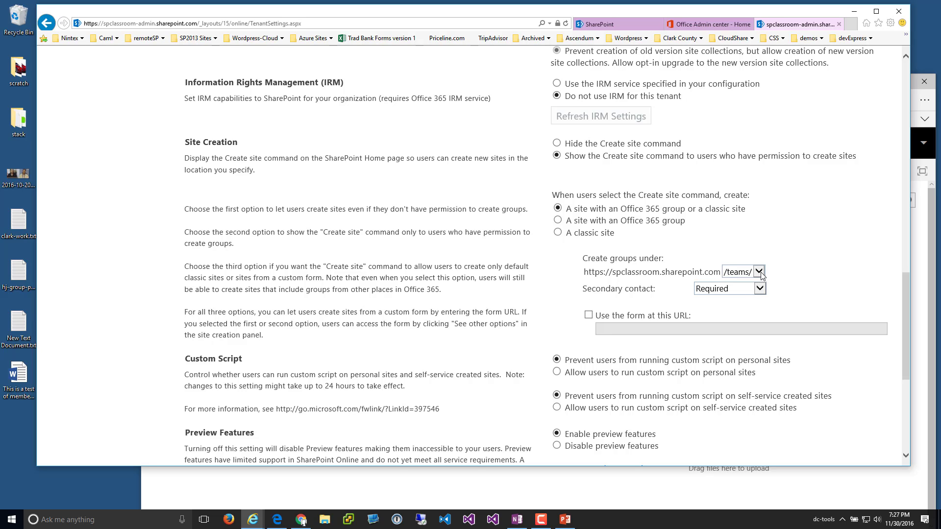
click(760, 273)
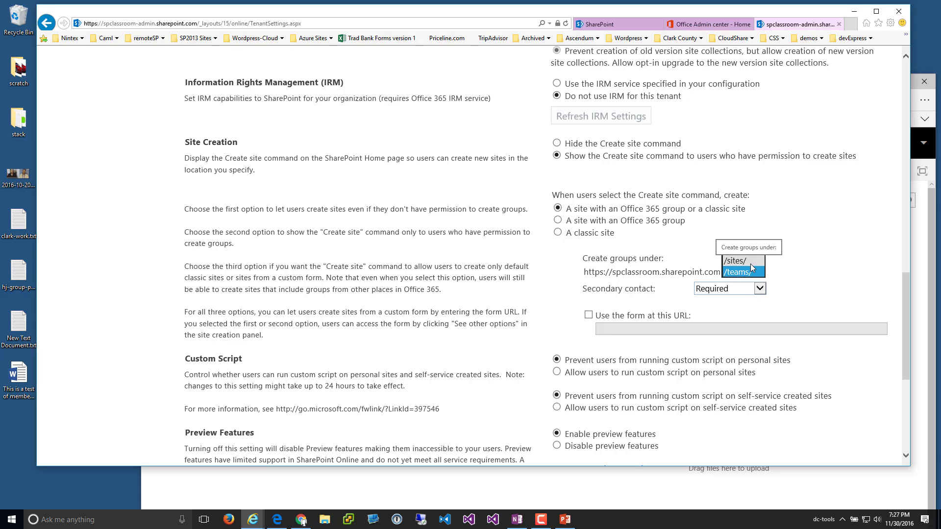
click(752, 261)
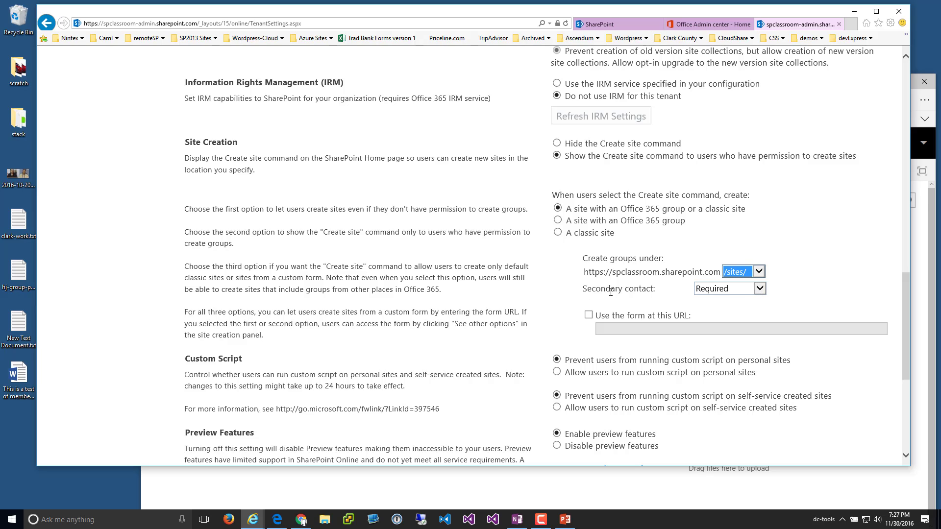
Try the Not required option for the secondary contact and set it back to Required
drag(584, 289, 641, 291)
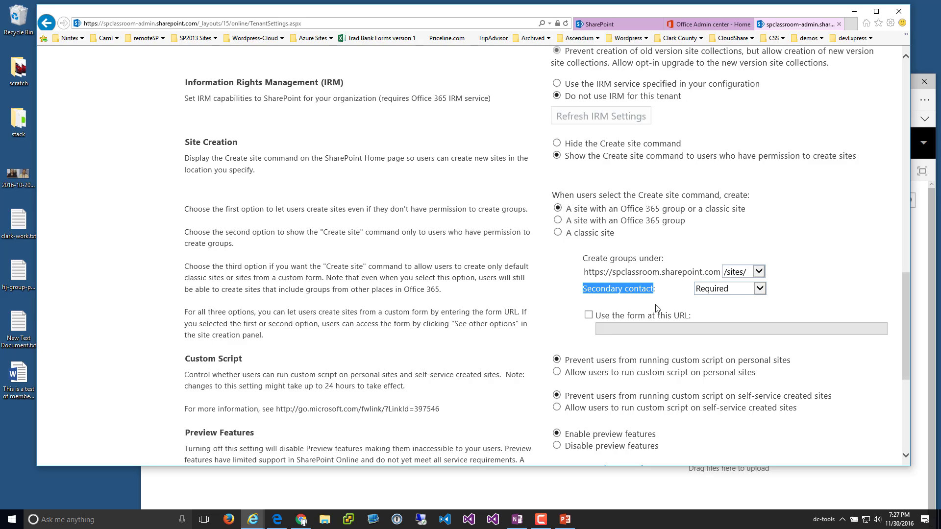
click(736, 291)
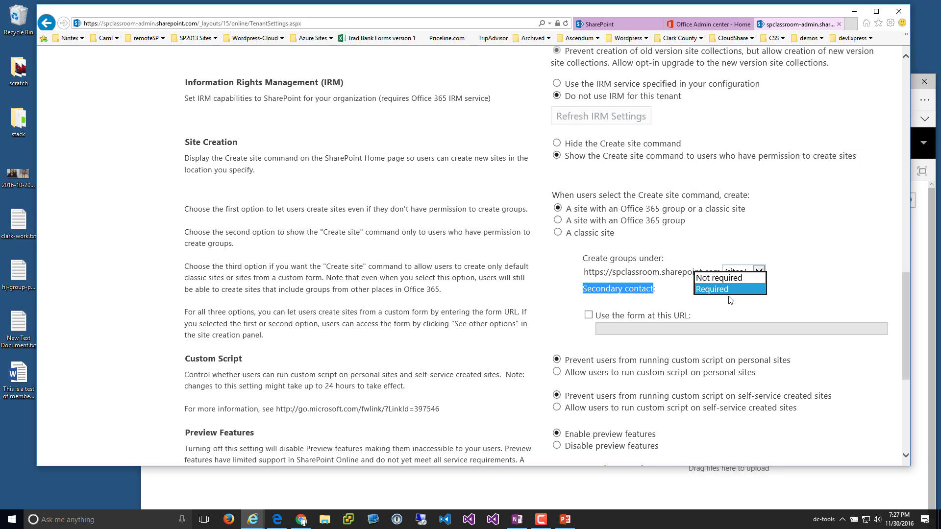
click(726, 279)
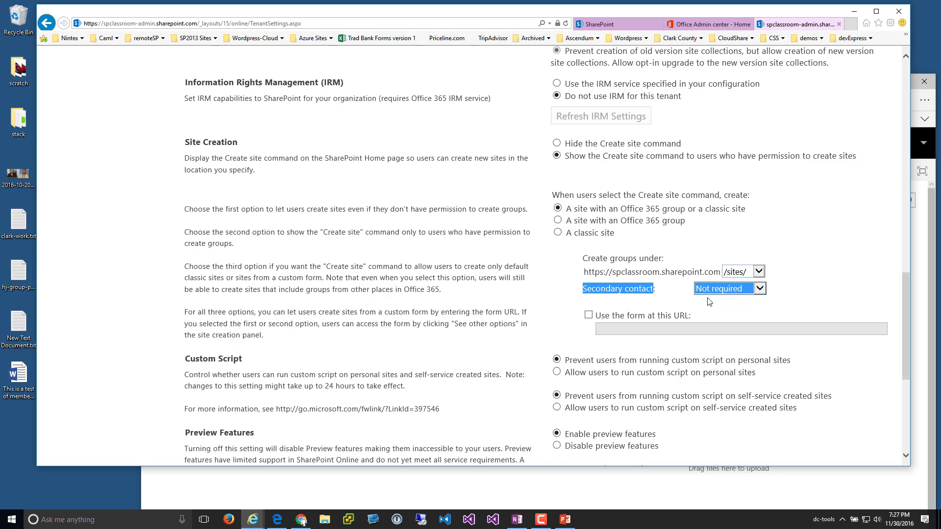
click(730, 292)
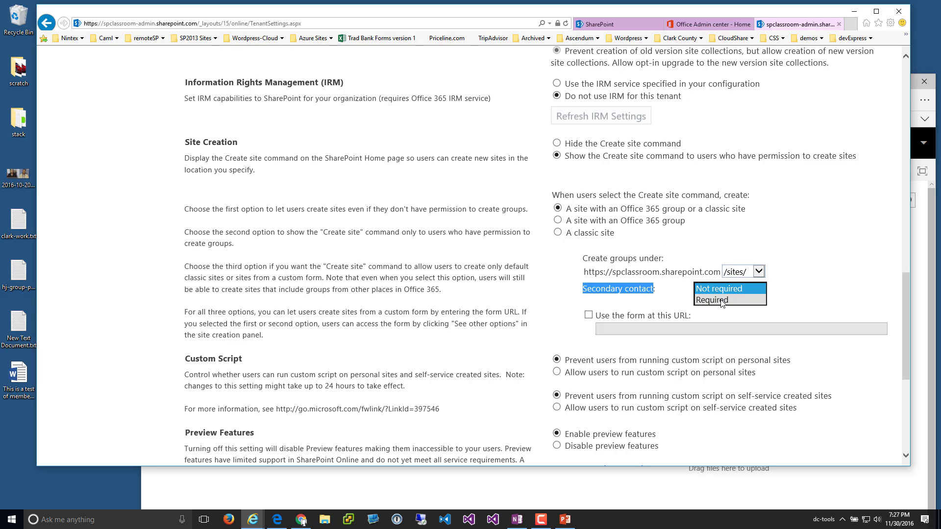
click(721, 302)
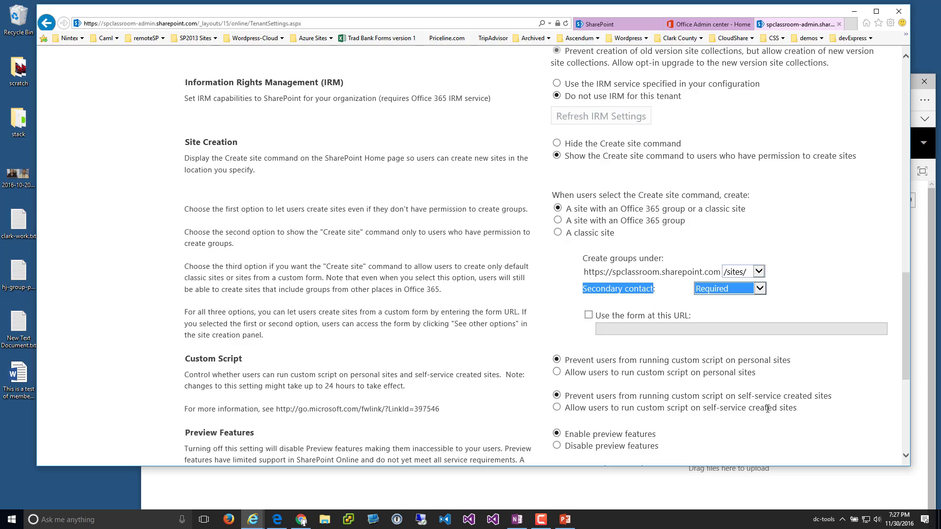
Examine the Site Creation settings, especially the options for what users create with the Create site command
scroll(768, 409, down, 5)
scroll(765, 411, up, 6)
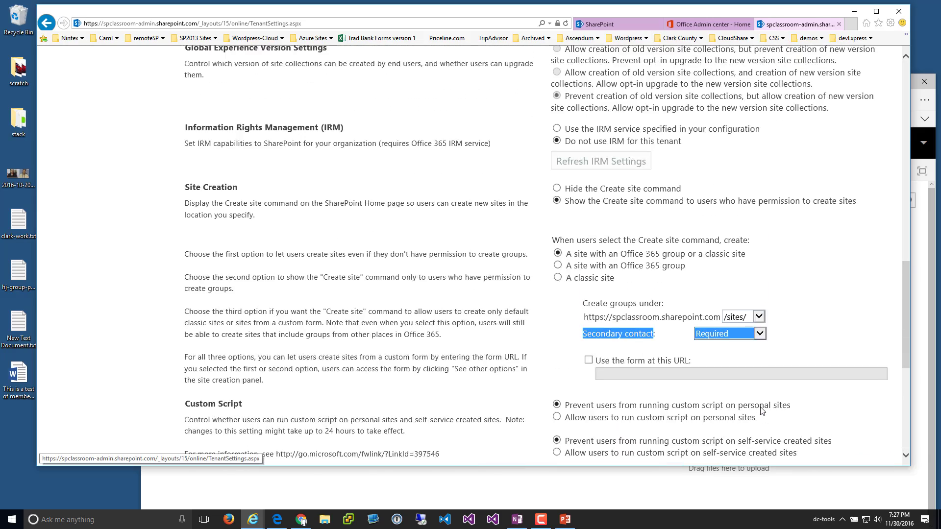
scroll(763, 411, up, 2)
scroll(686, 353, down, 2)
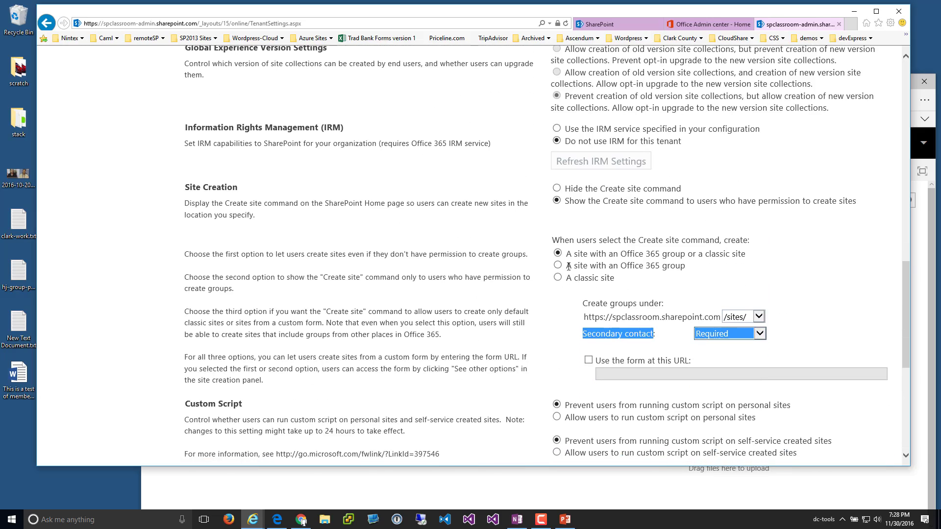
drag(630, 289, 549, 243)
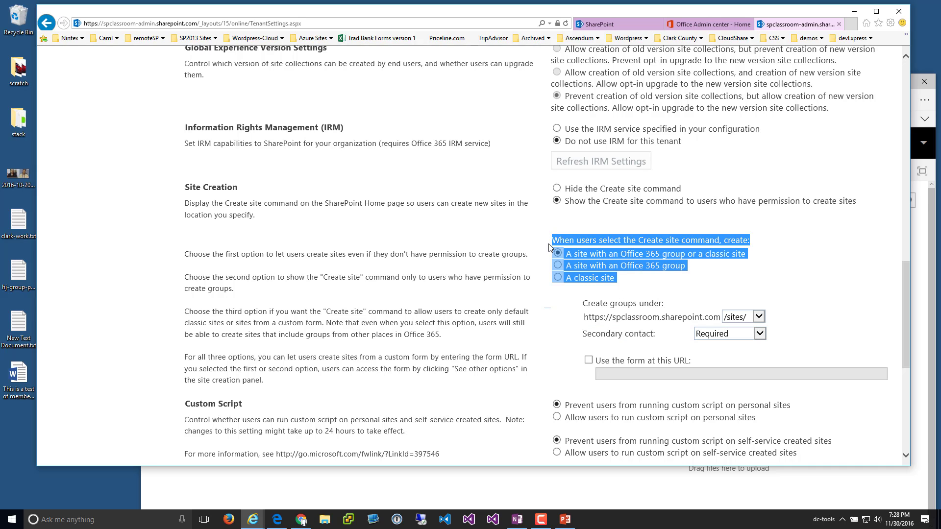
click(638, 282)
drag(634, 283, 540, 249)
click(616, 293)
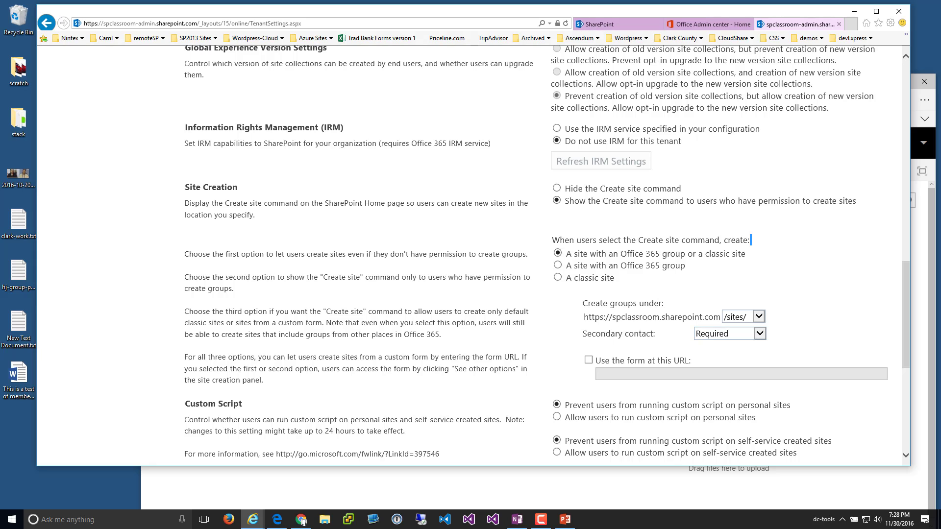
Leave the admin center settings and open the SharePoint home page from the Office 365 app list
scroll(240, 219, up, 15)
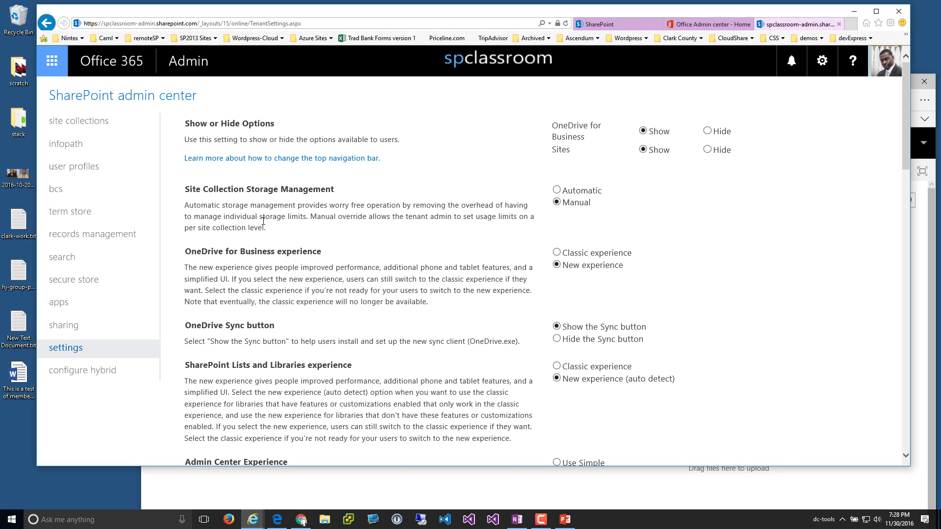
click(52, 71)
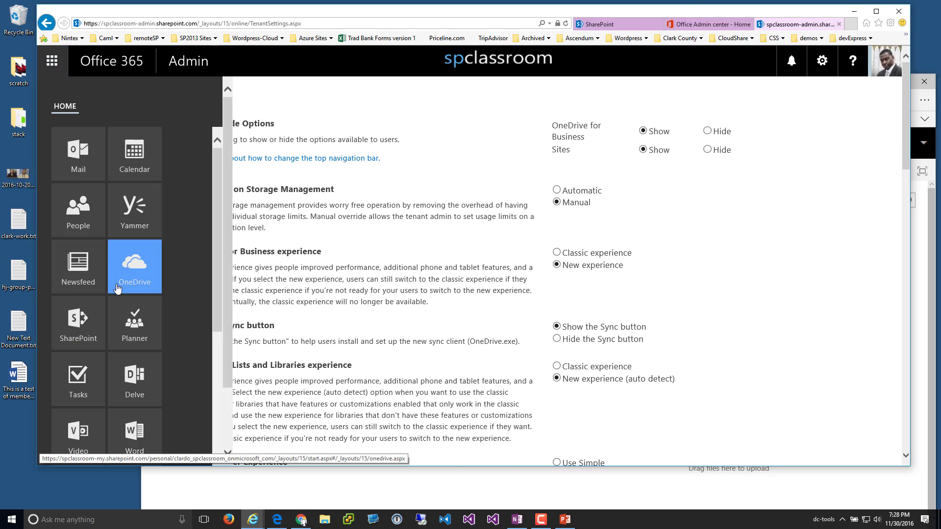
click(80, 322)
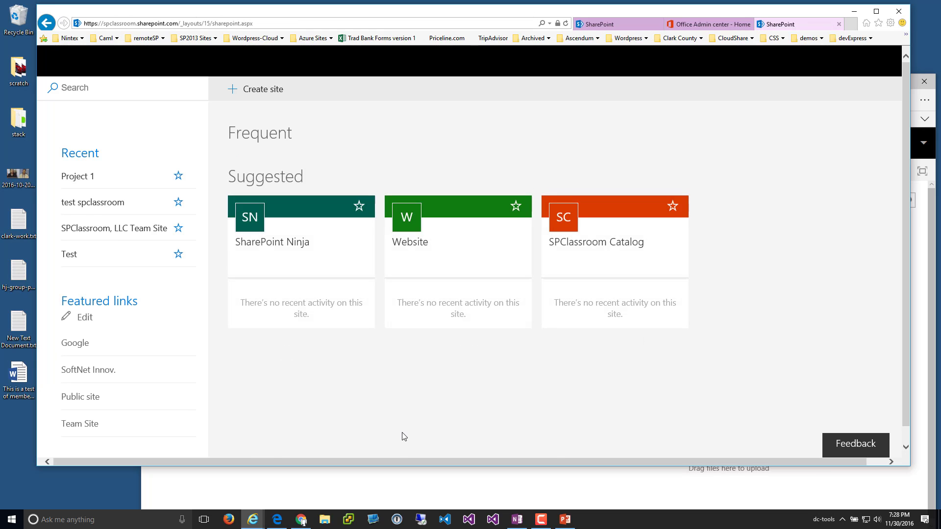
Switch to Chrome and look over the SPClassroom, LLC Team Site page titled "Here is the new home page"
click(300, 521)
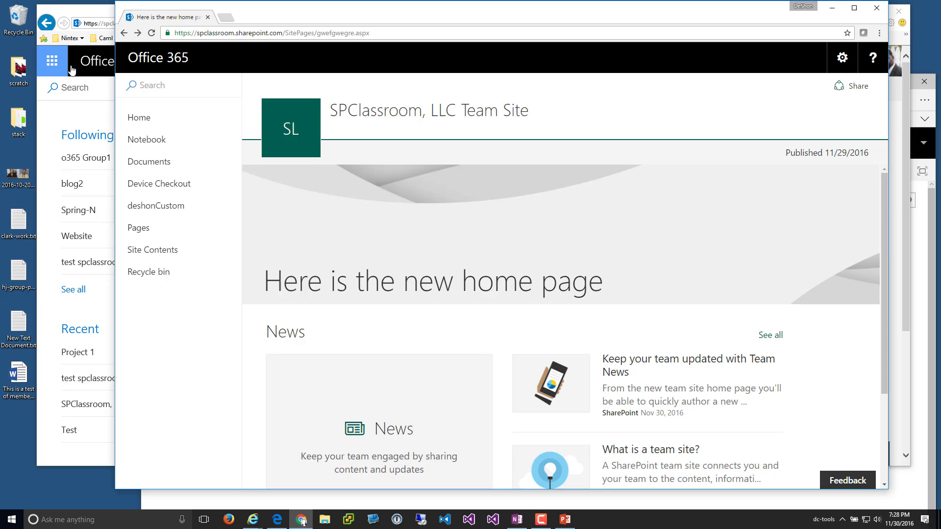
double_click(292, 13)
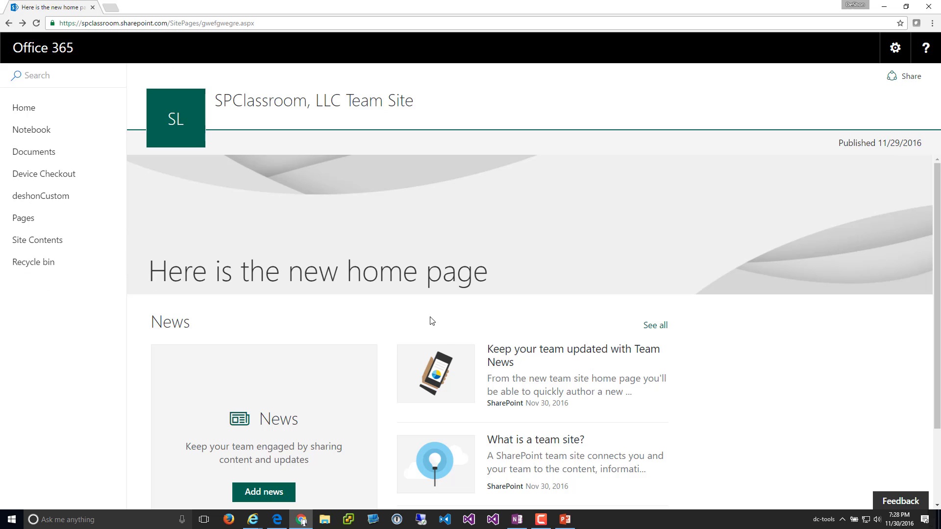
scroll(461, 316, down, 2)
scroll(462, 319, up, 2)
double_click(165, 10)
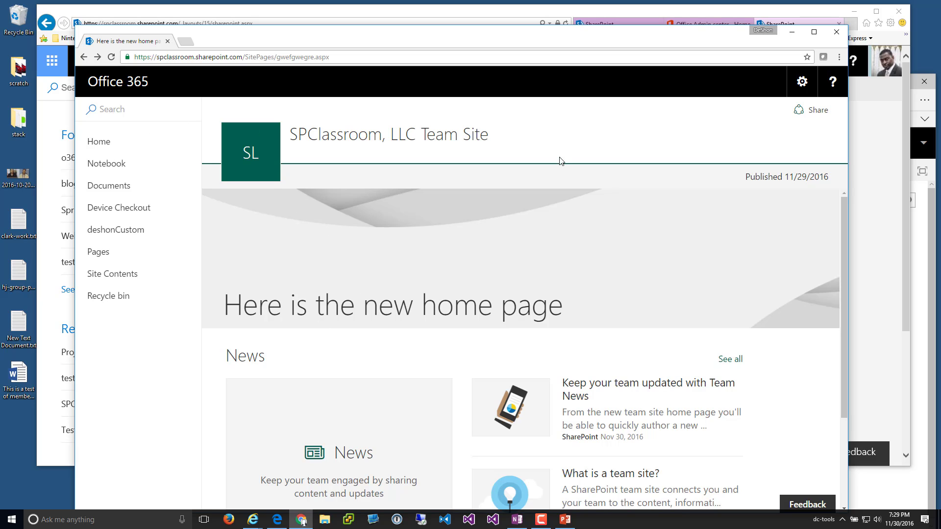
scroll(738, 242, down, 2)
scroll(742, 247, up, 2)
drag(308, 40, 369, 33)
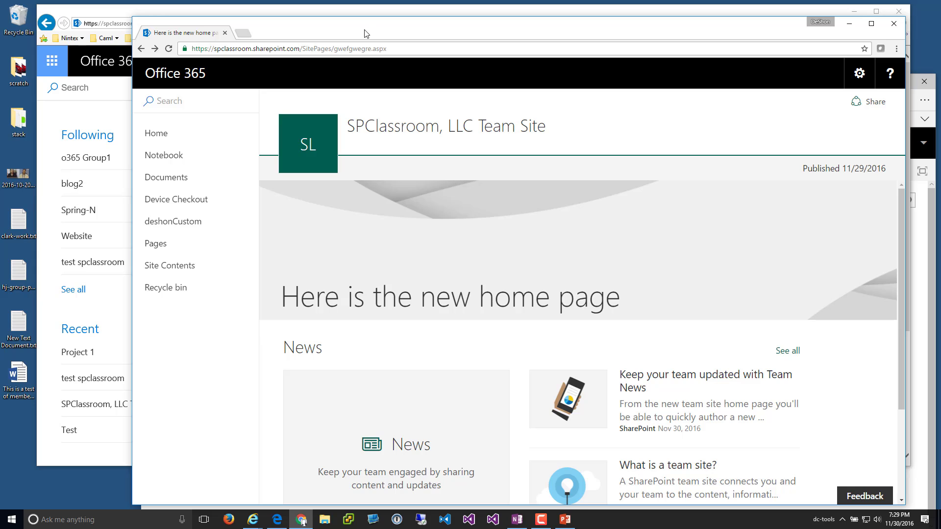
Copy the SharePoint home page address from Internet Explorer and load it in the Chrome window
click(103, 93)
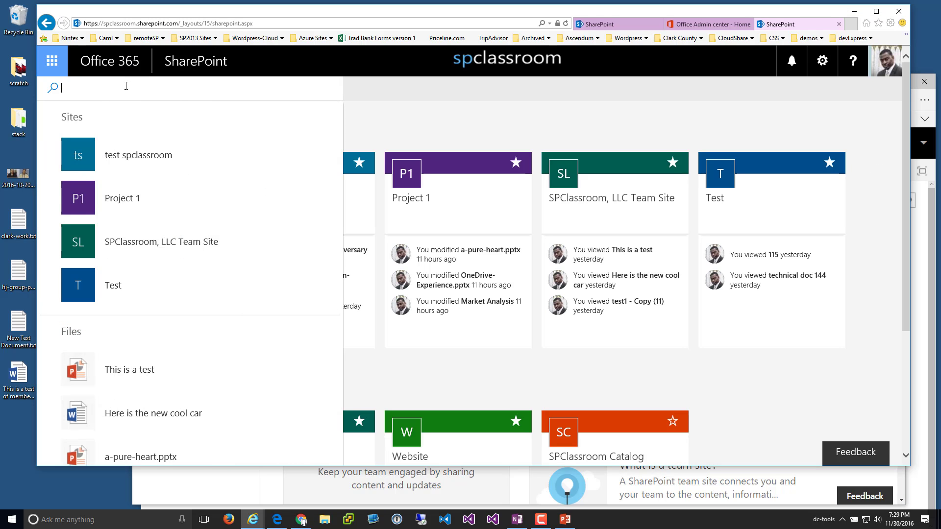
click(196, 23)
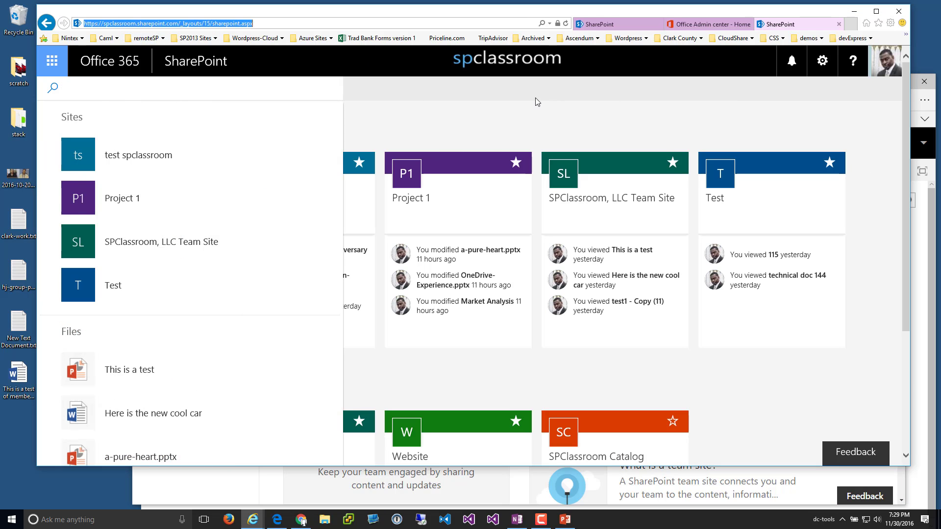
right_click(227, 27)
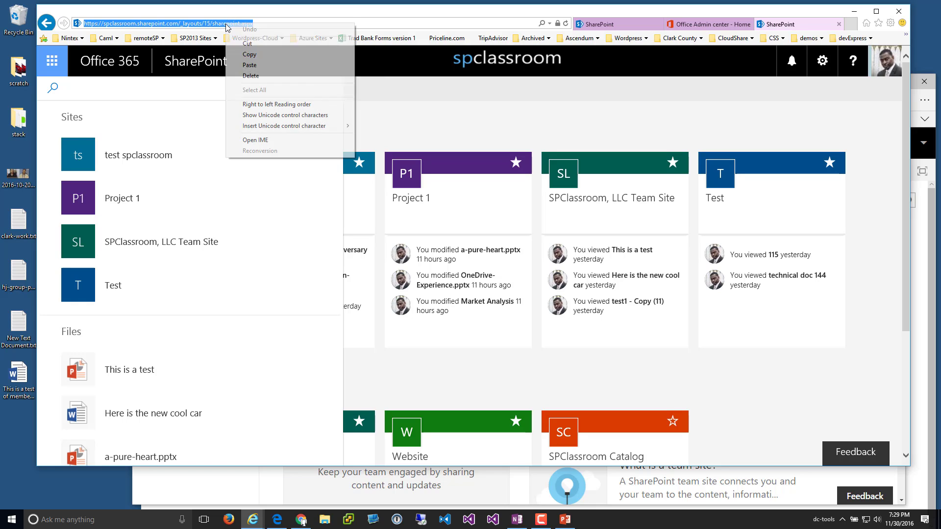
click(262, 55)
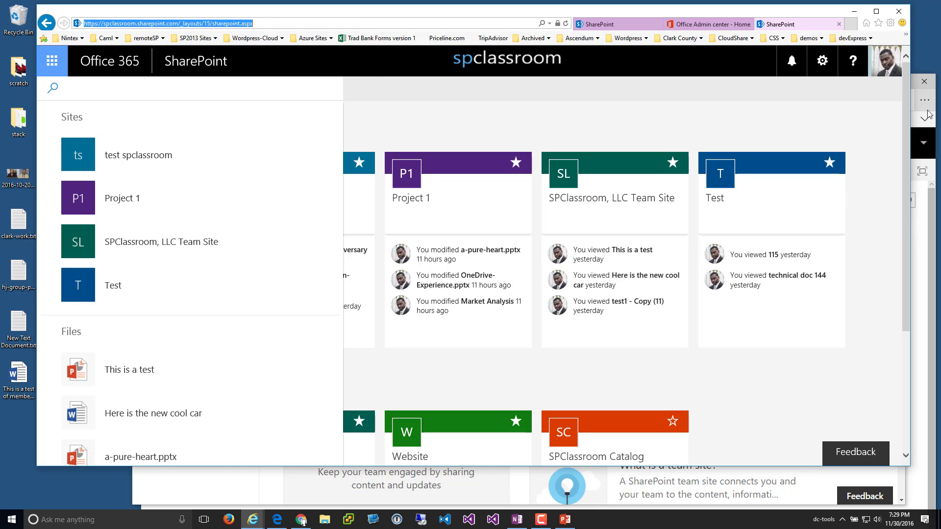
click(854, 11)
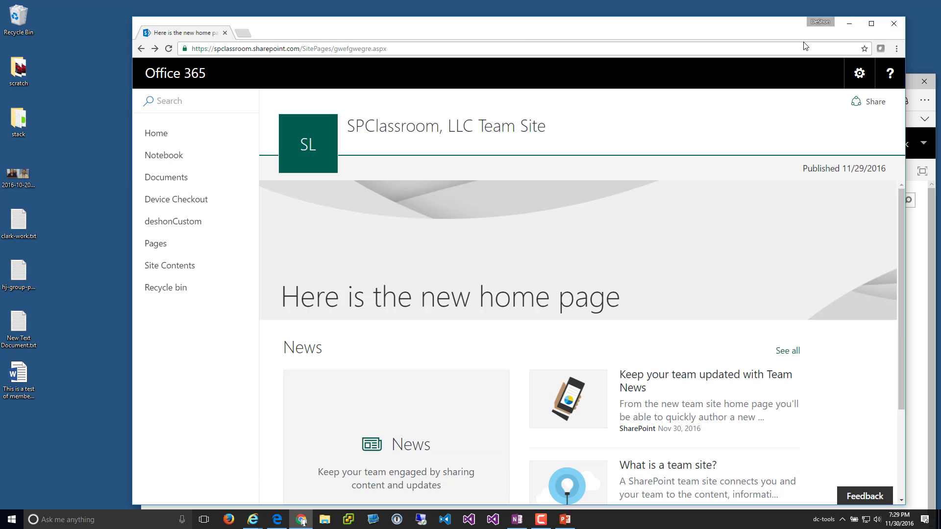
click(334, 49)
right_click(333, 50)
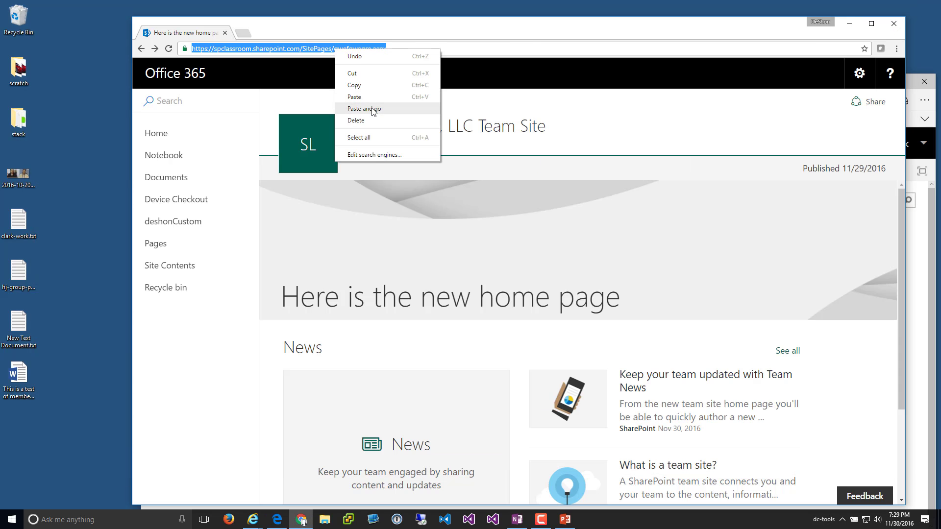
click(369, 111)
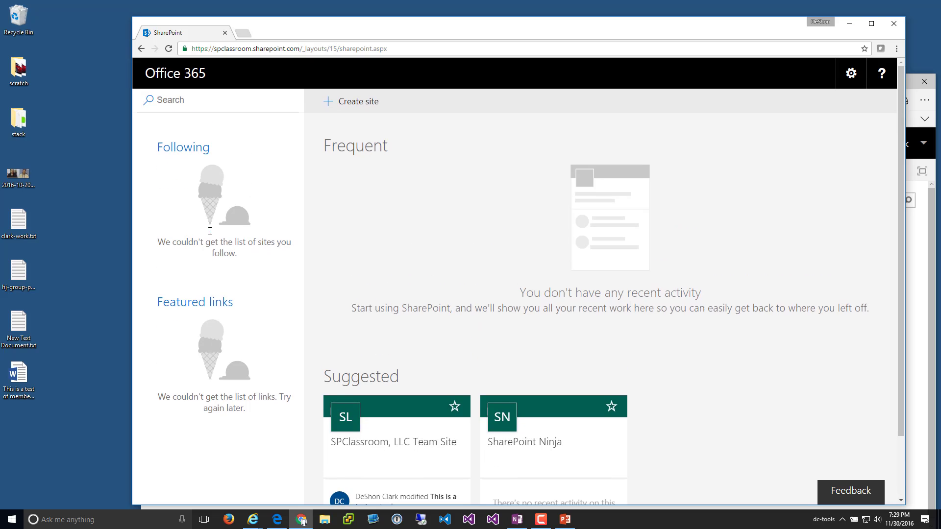
Visit the suggested SPClassroom, LLC Team Site, return to the SharePoint home page and examine its Frequent and Suggested sections
click(399, 445)
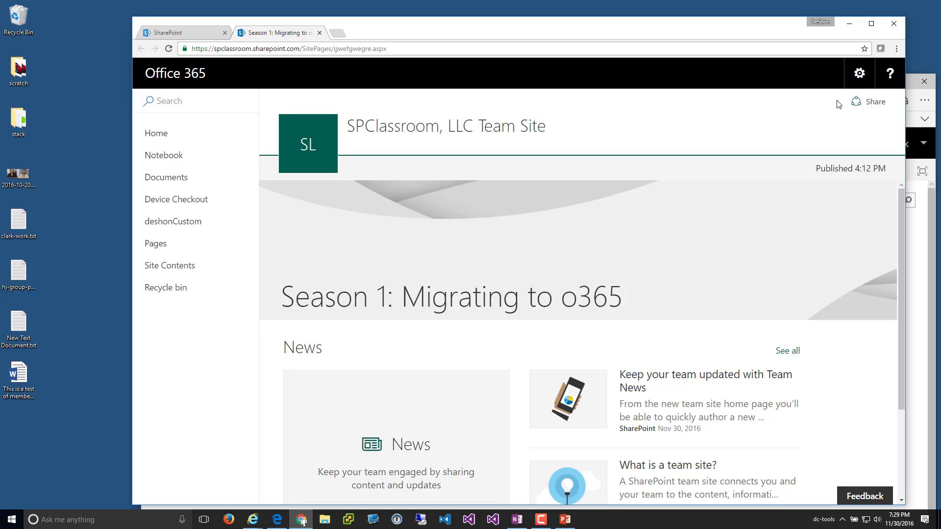
click(183, 33)
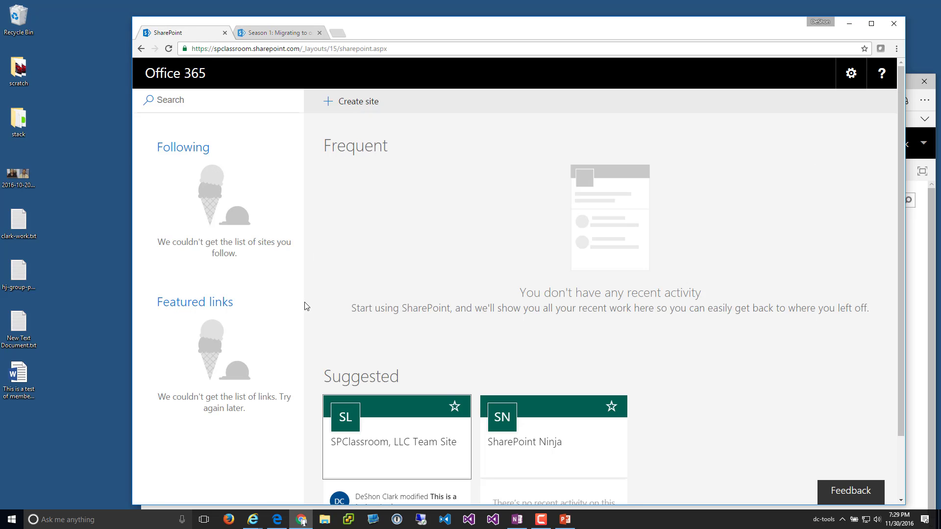
scroll(448, 374, down, 2)
scroll(456, 375, up, 2)
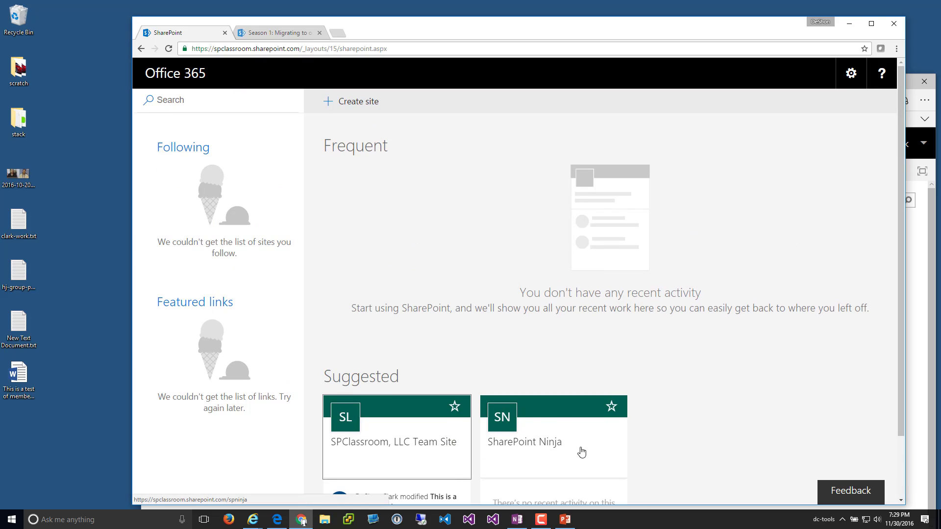
drag(331, 376, 403, 371)
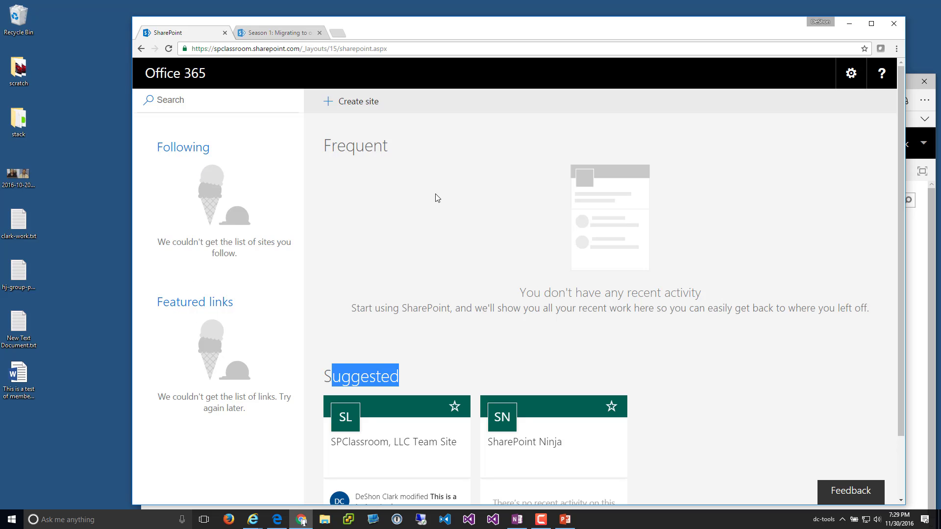
scroll(647, 289, down, 2)
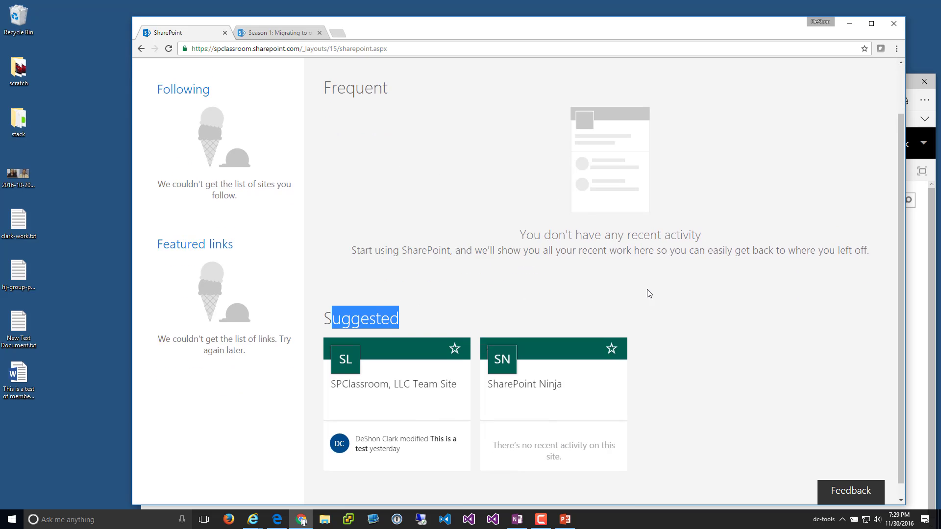
scroll(646, 289, up, 2)
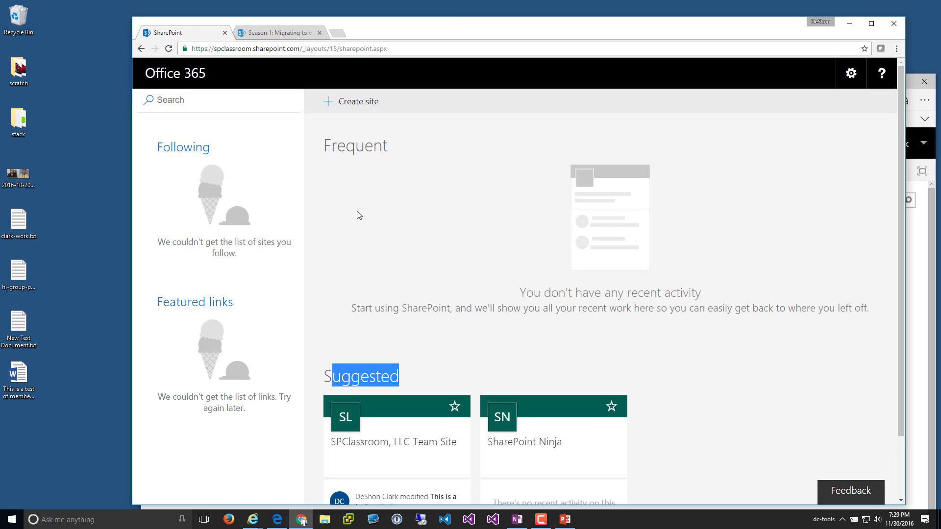
click(392, 240)
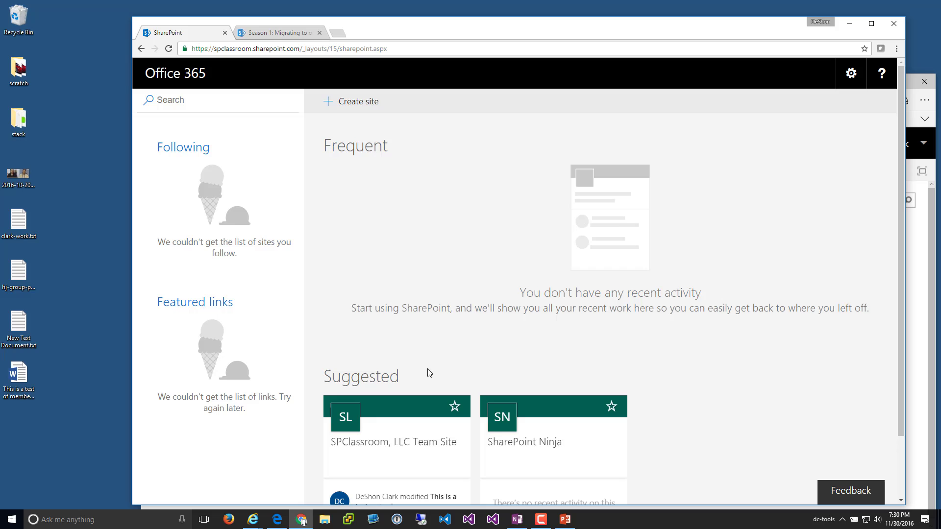
Try to create a new site from the SharePoint home page in Chrome and cancel the dialog
click(361, 101)
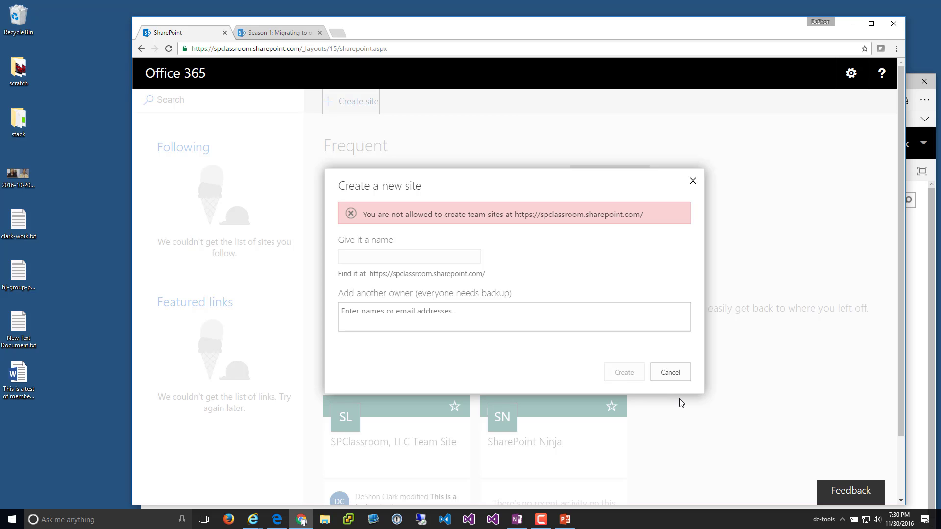
click(675, 375)
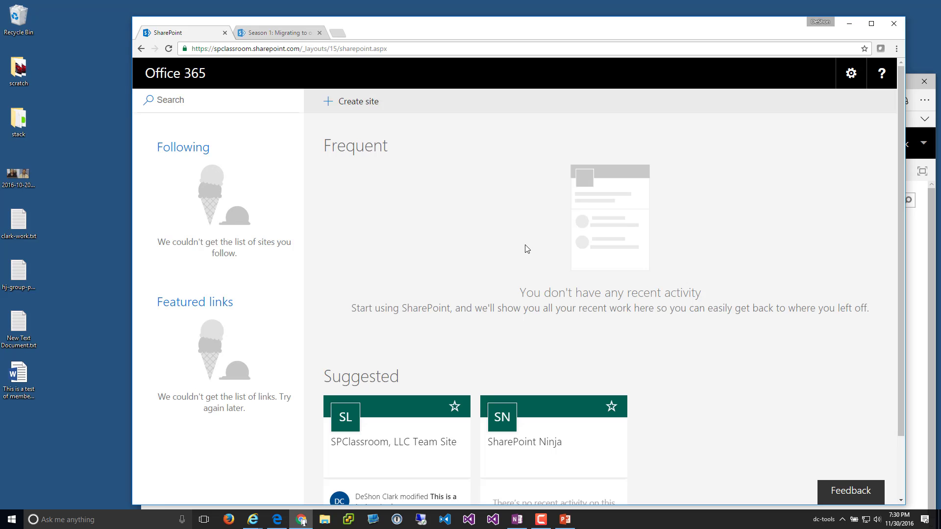
scroll(425, 201, down, 2)
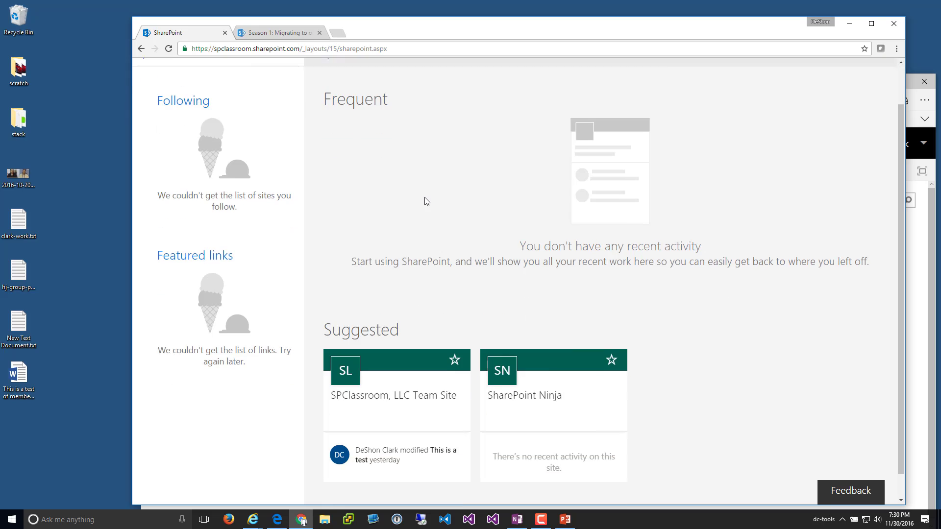
scroll(425, 202, up, 2)
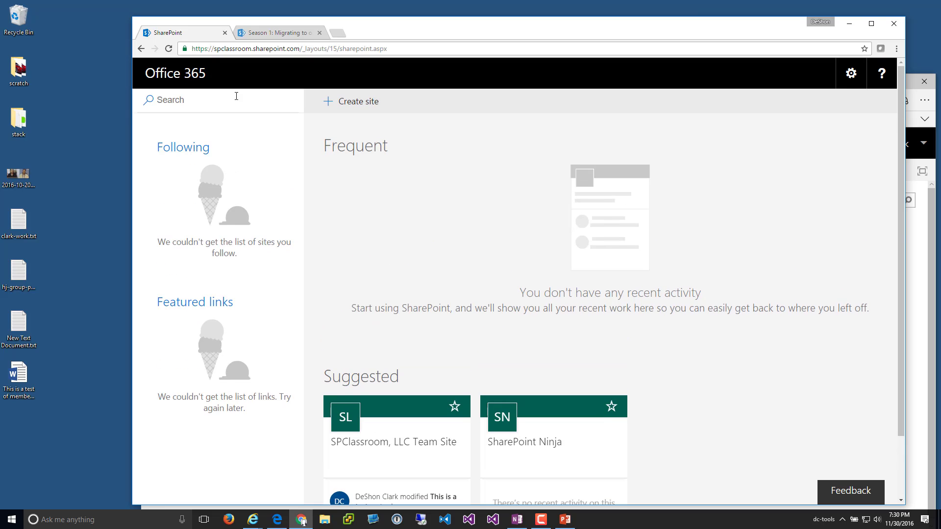
Go back to the SPClassroom, LLC Team Site page and look through its news content
click(140, 49)
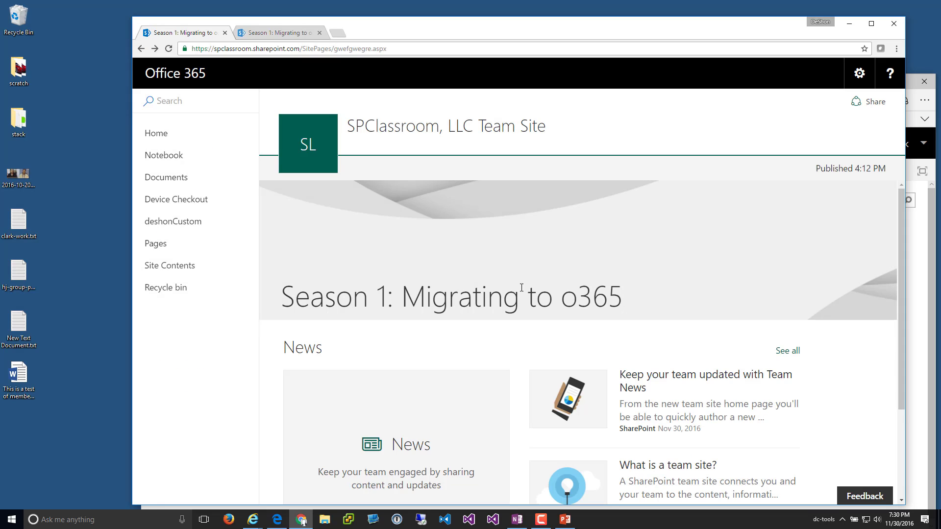
scroll(521, 288, down, 3)
scroll(532, 288, up, 3)
Switch to Edge, maximize its window, and open the second account's SharePoint home page to review its followed, frequent and suggested sites
click(275, 521)
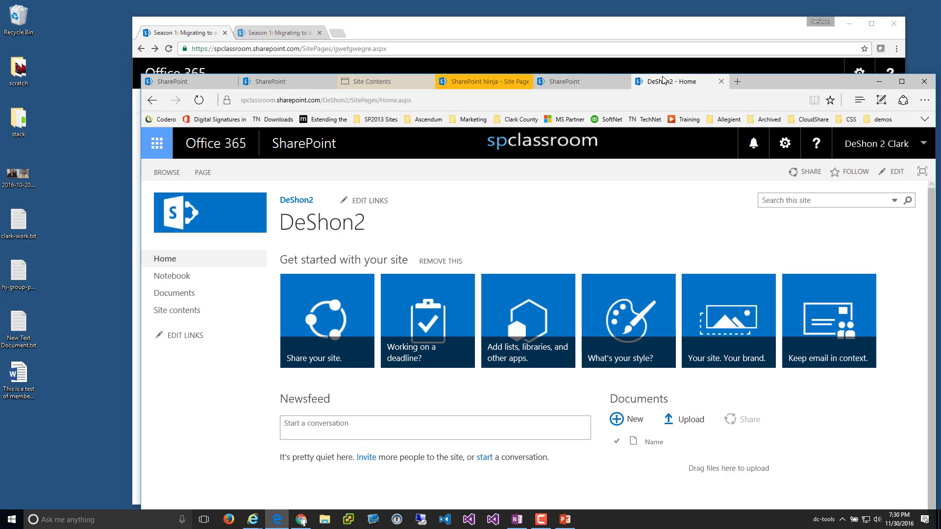
double_click(783, 81)
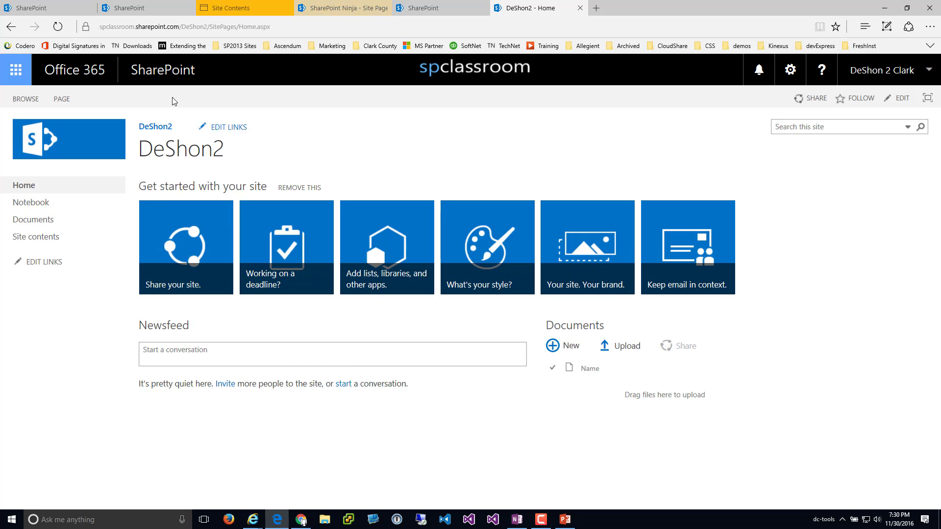
click(167, 72)
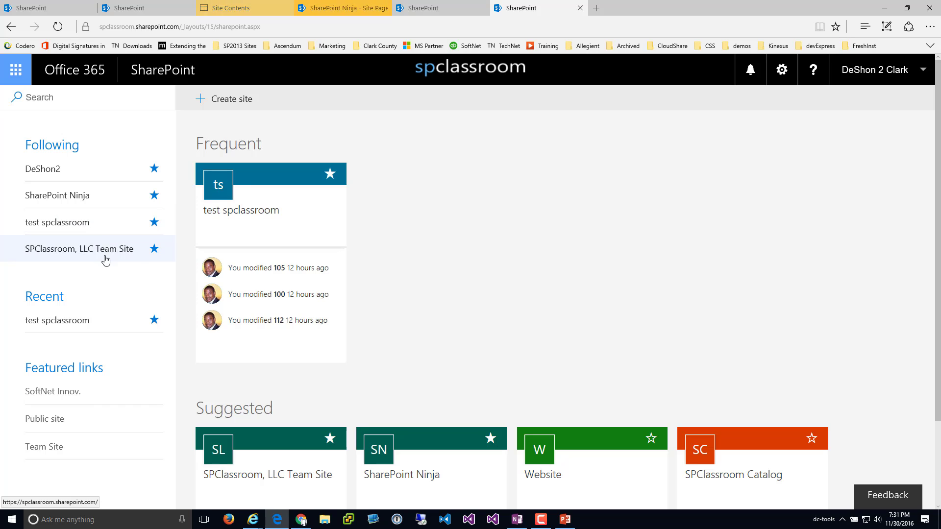
scroll(508, 311, down, 2)
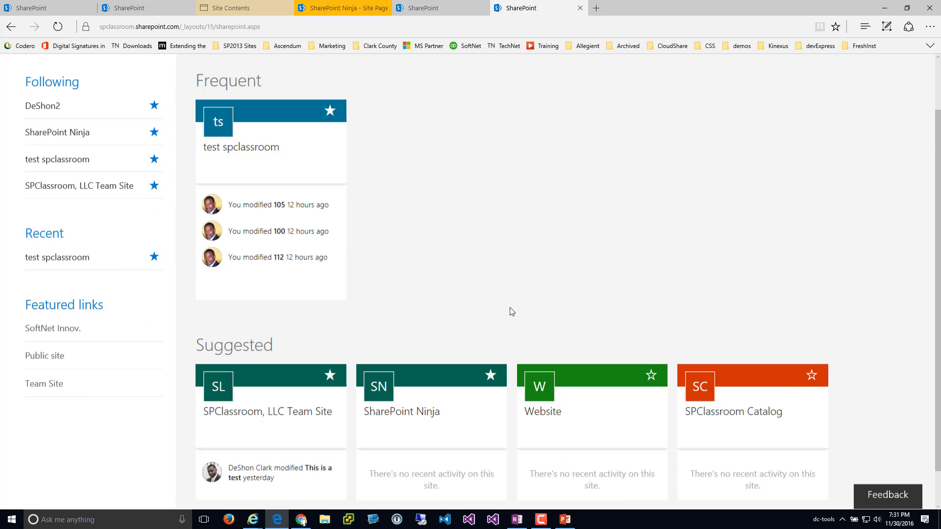
scroll(514, 307, up, 2)
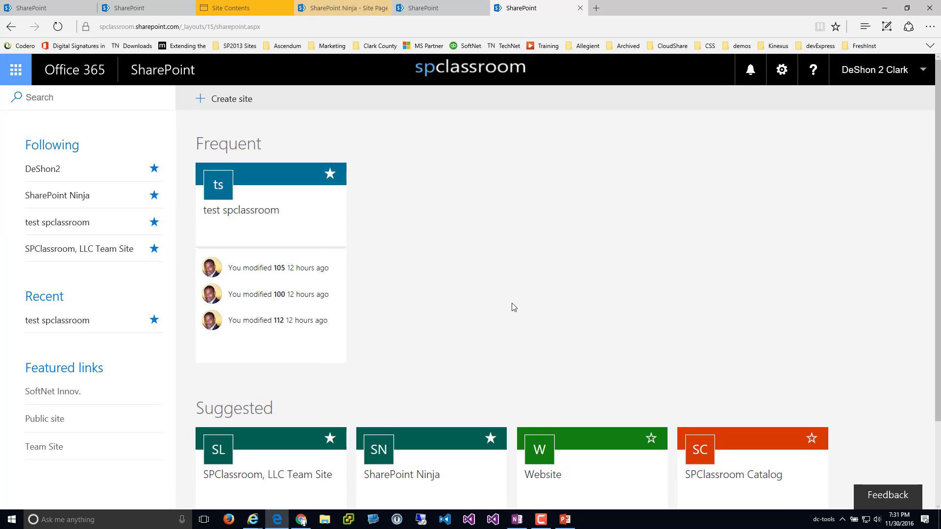
Search SharePoint for o365 and open the o365 Group1 site to review its News and Activity sections
click(74, 98)
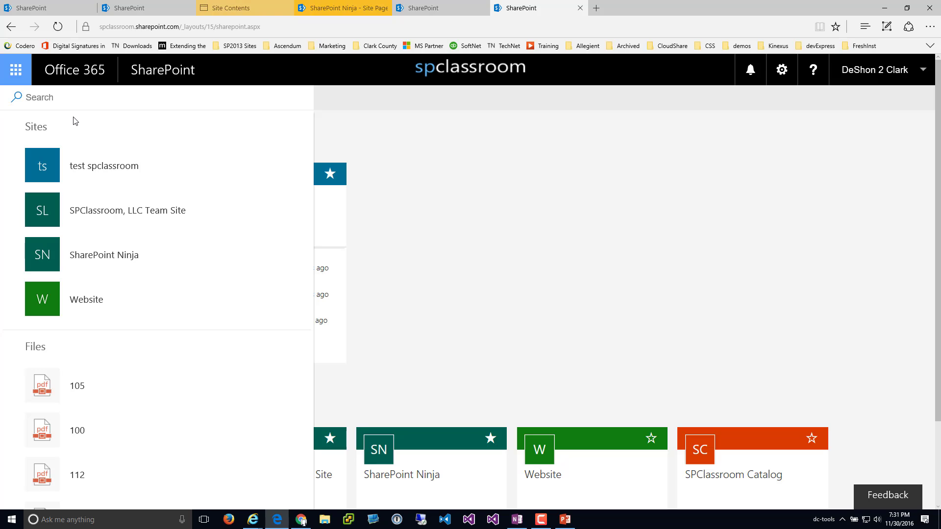
text(o365)
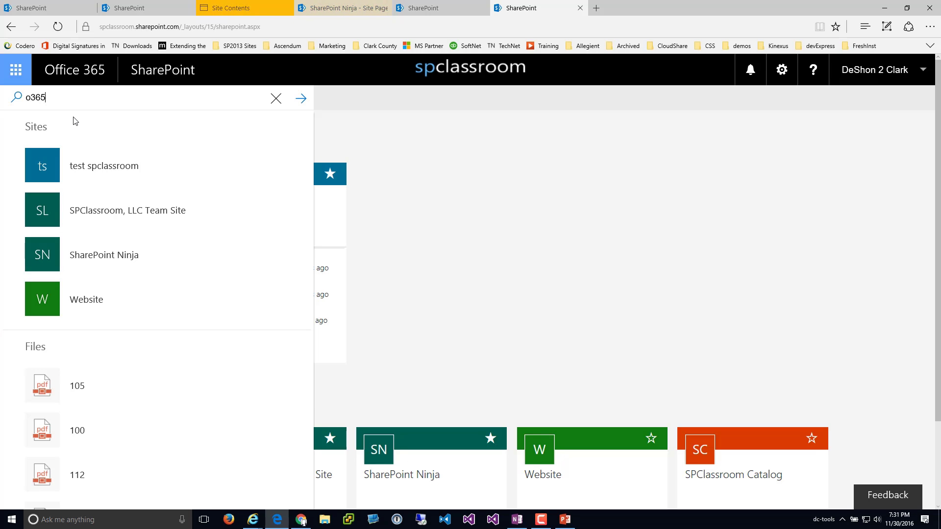
click(74, 123)
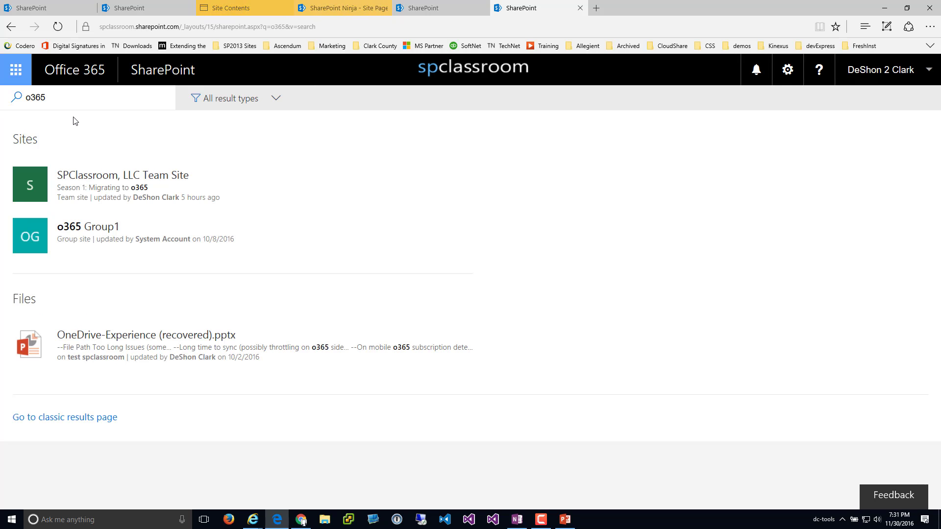
click(86, 238)
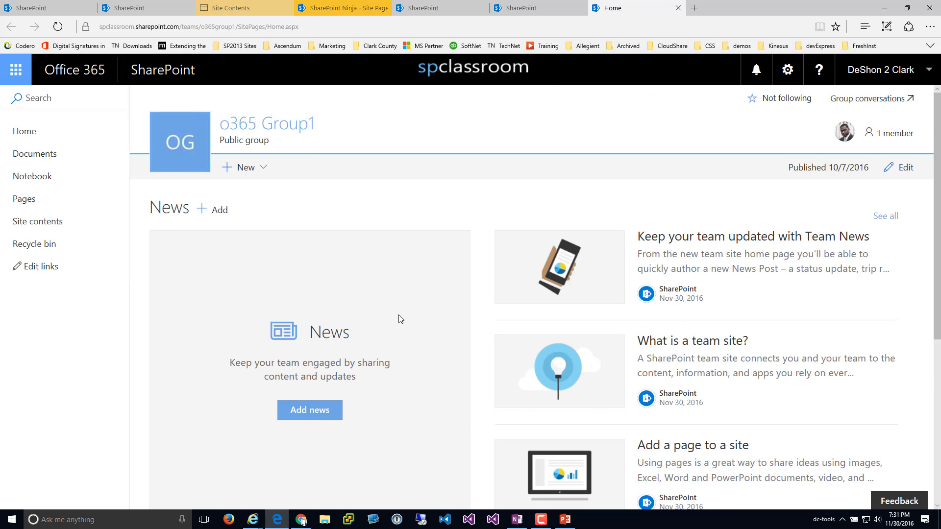
scroll(485, 356, down, 5)
scroll(495, 353, up, 5)
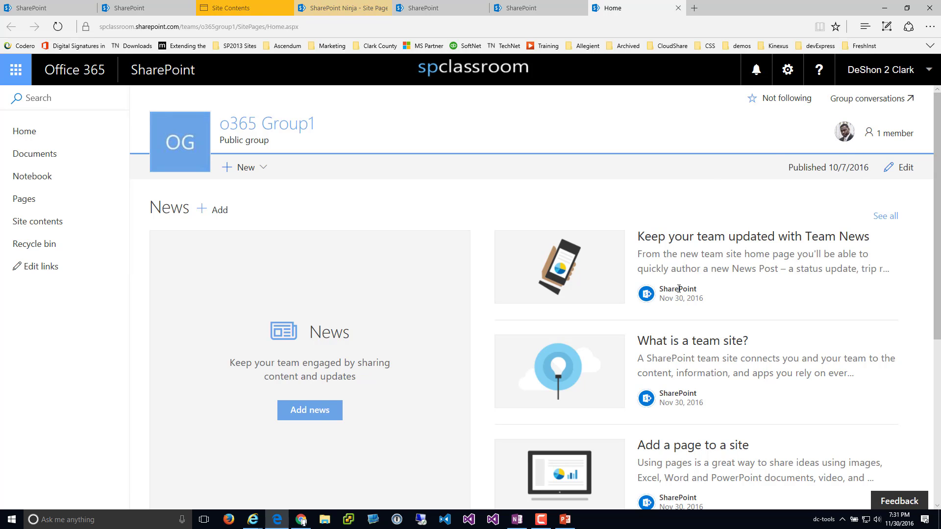
scroll(644, 304, down, 5)
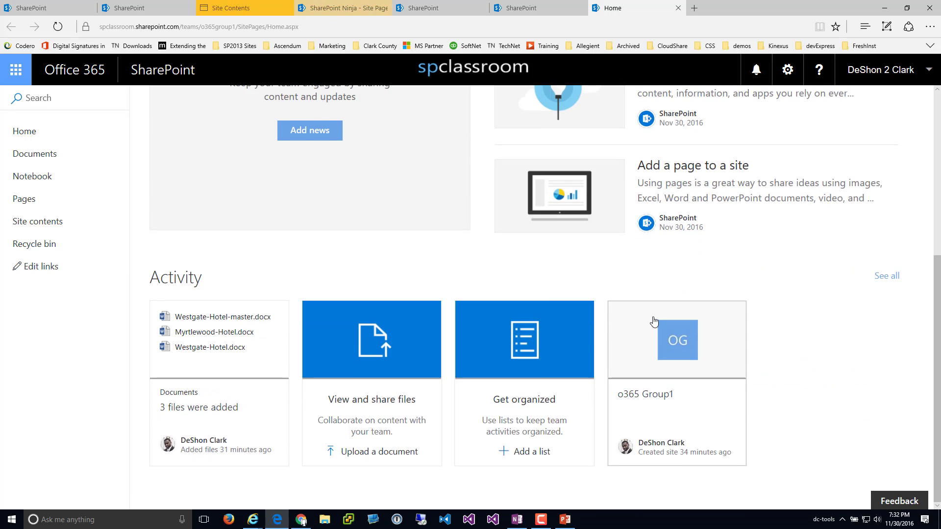
scroll(654, 321, up, 5)
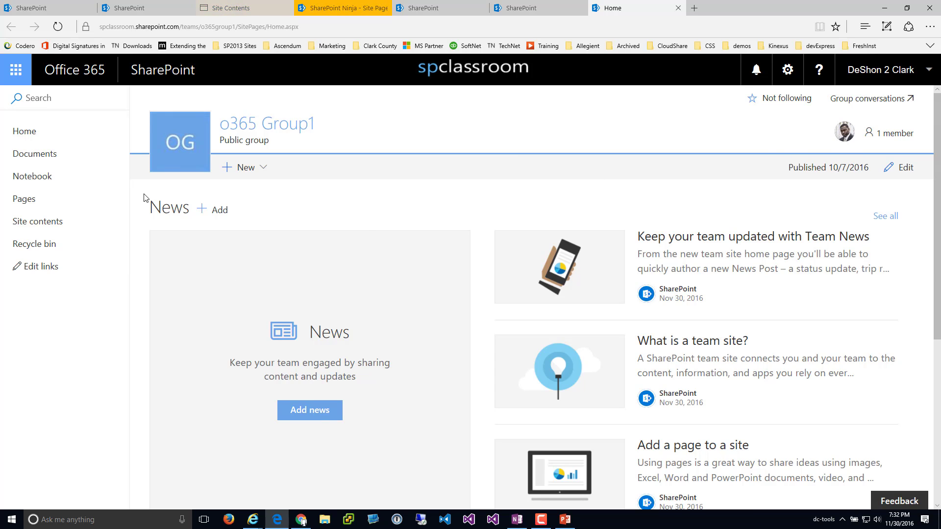
Return to the SharePoint home page and open the SharePoint Ninja team site through a search for ninja
click(13, 73)
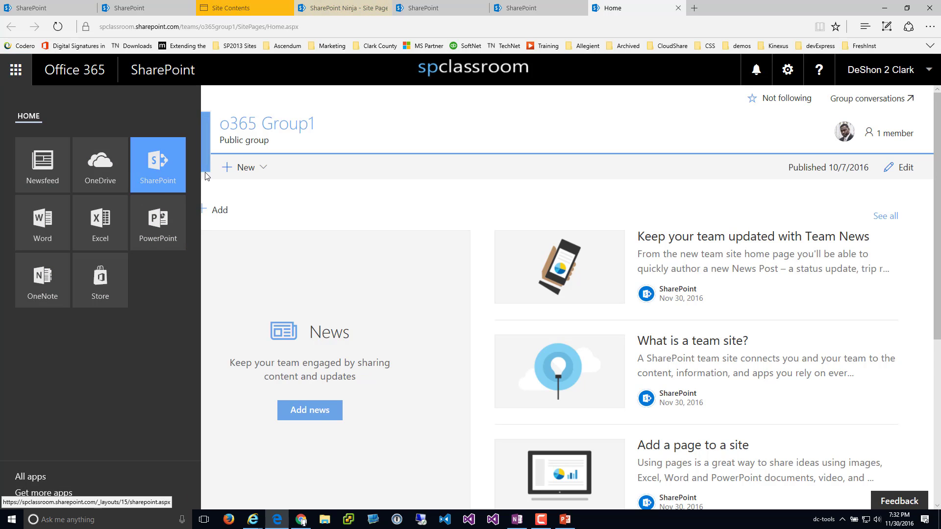
click(175, 176)
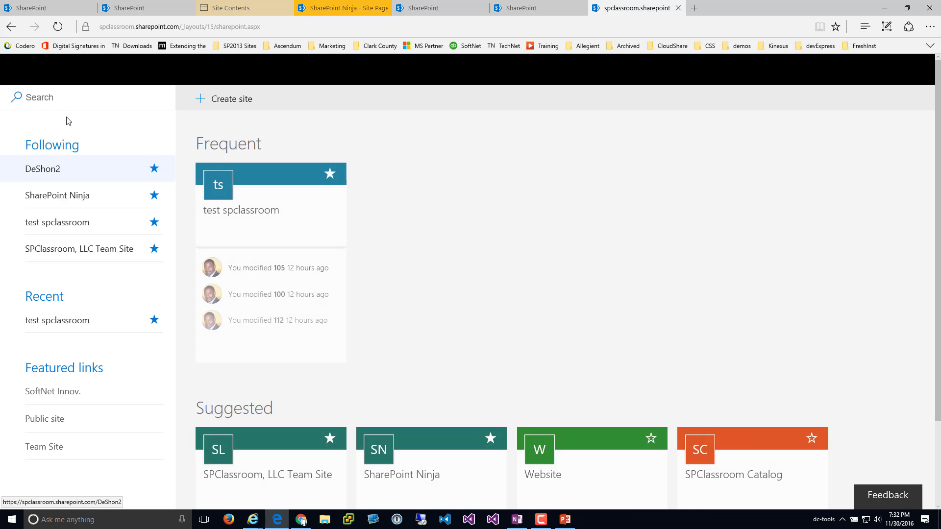
click(66, 101)
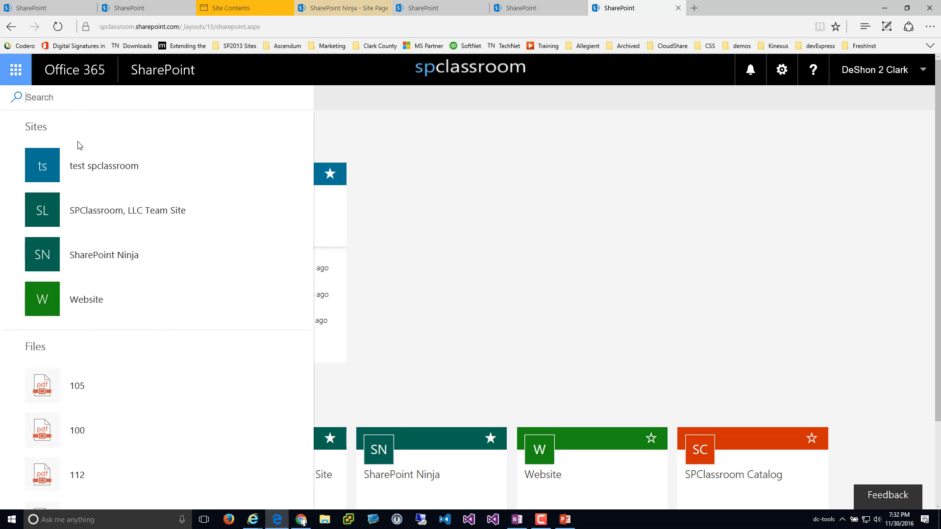
text(ninj)
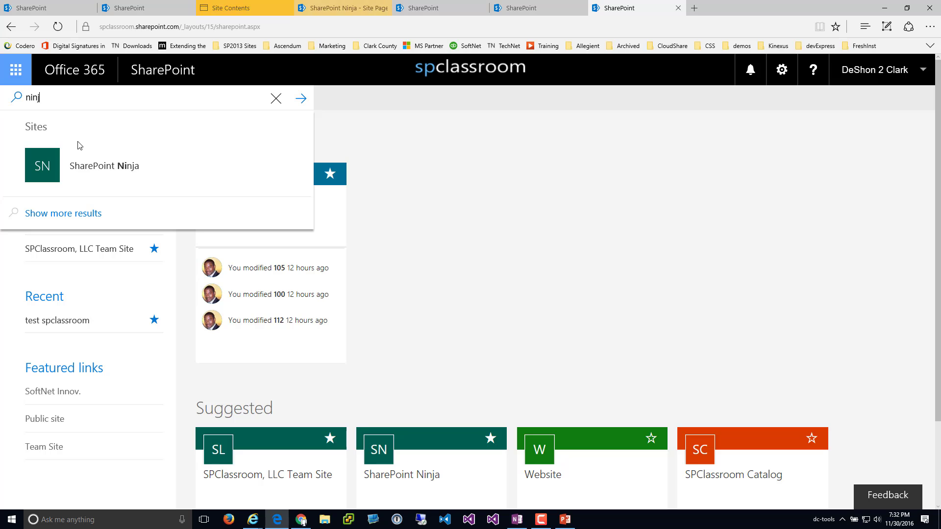
text(a)
key(Return)
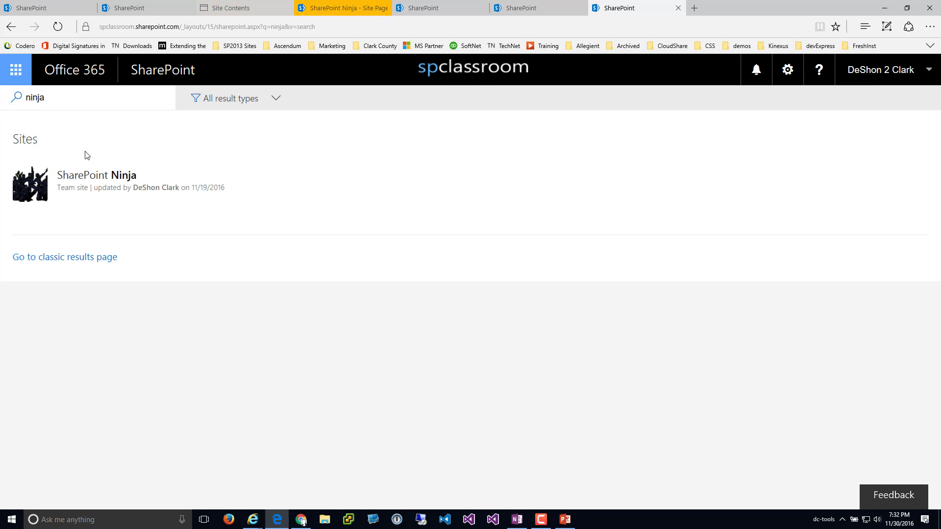
click(76, 190)
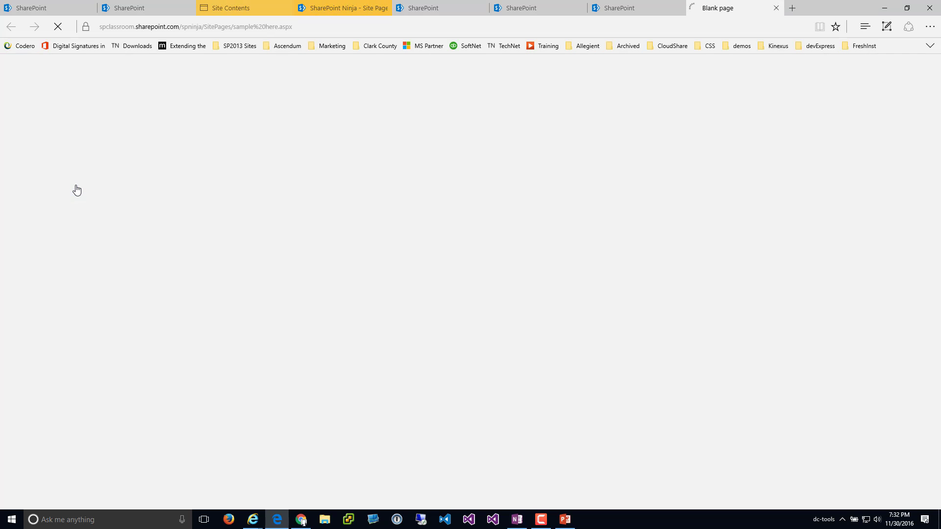